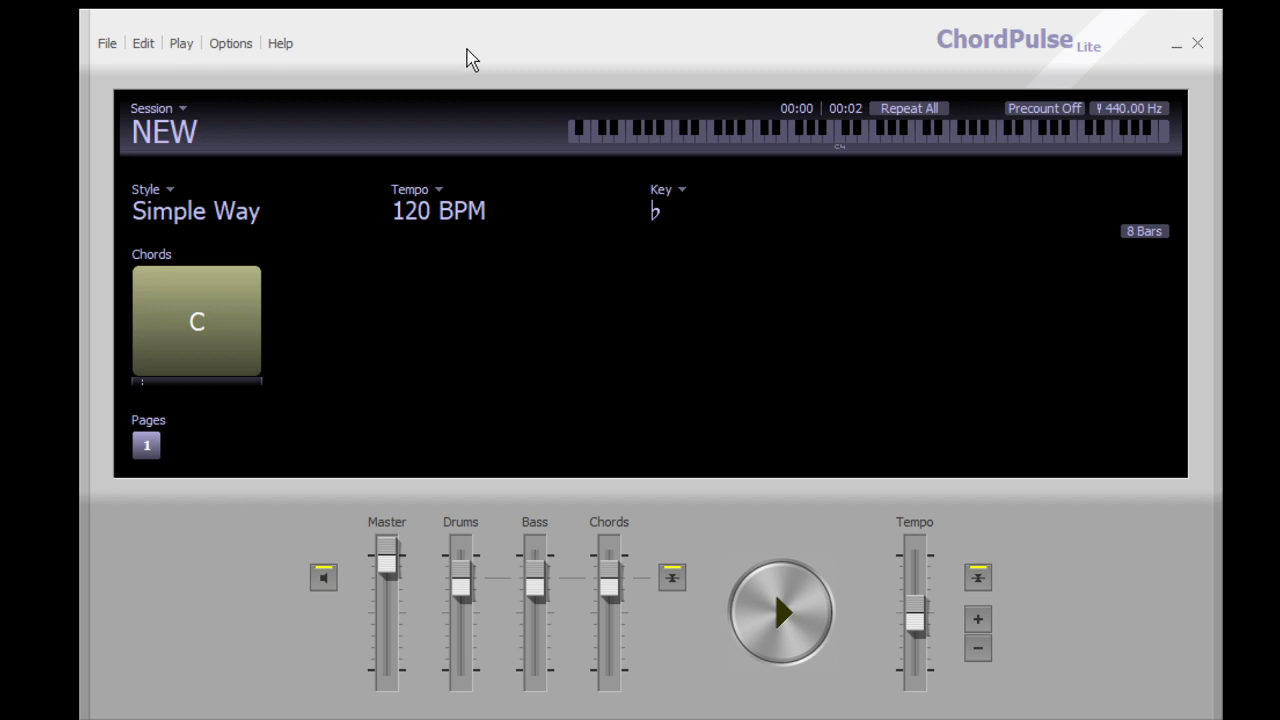
Step: Set the session's accompaniment style to Infinity
mouse_move(354, 323)
left_click(175, 213)
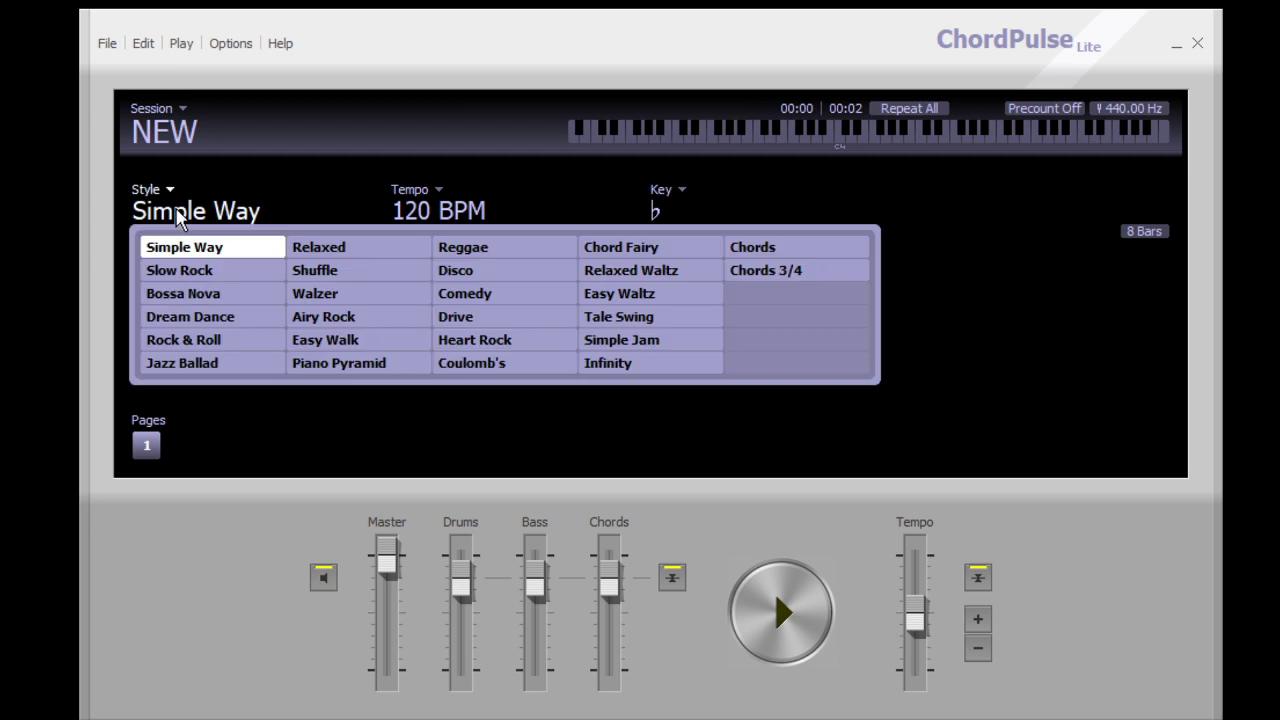
left_click(643, 366)
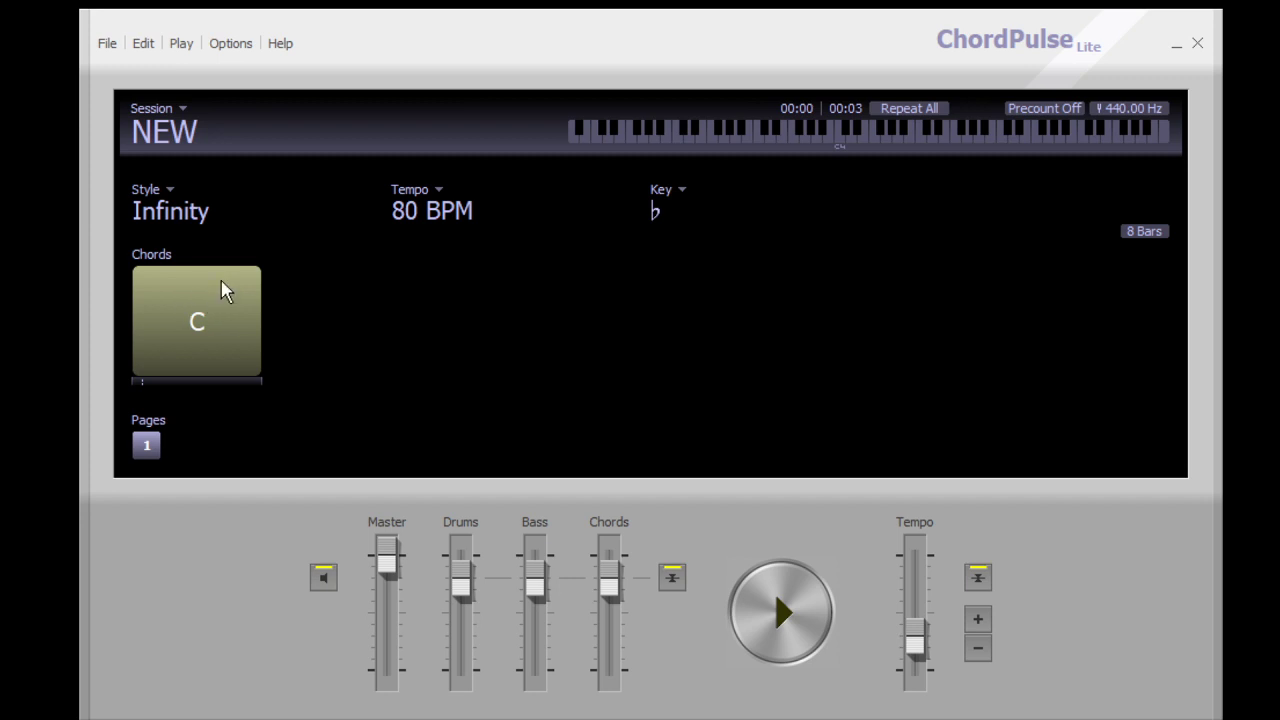
Step: Change the first chord of the progression to D minor
mouse_move(267, 312)
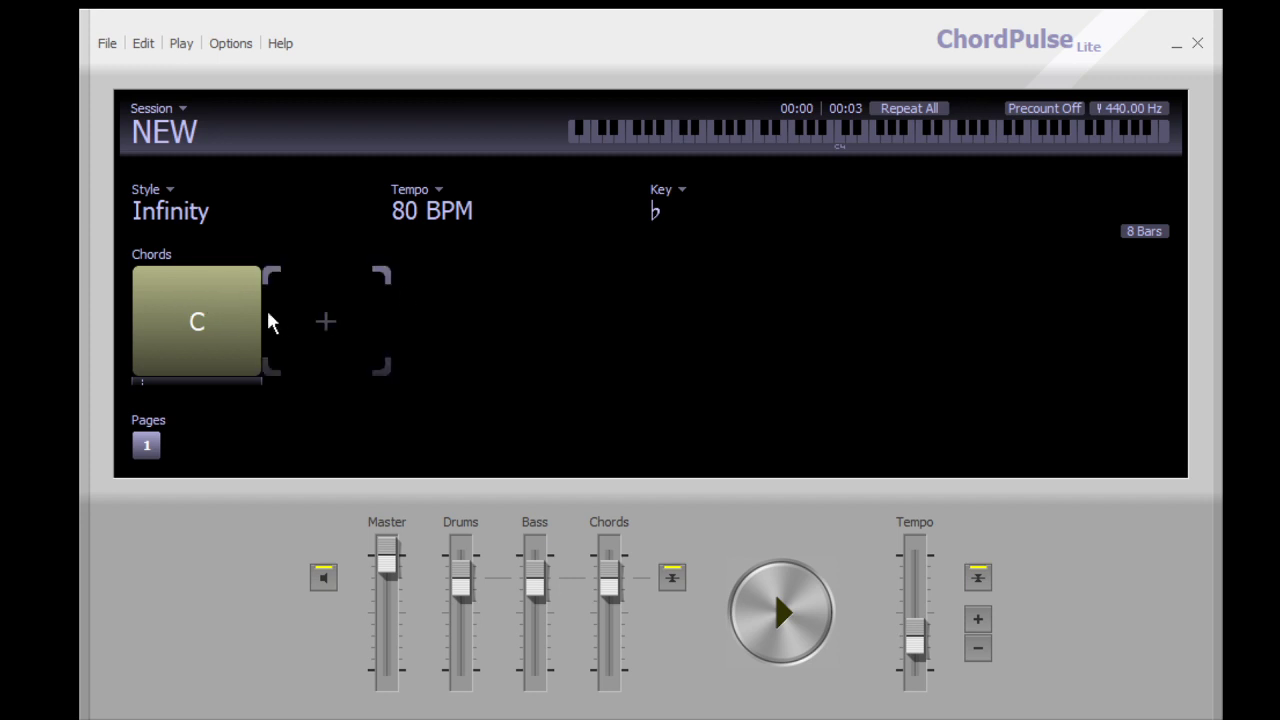
left_click(212, 300)
left_click(212, 300)
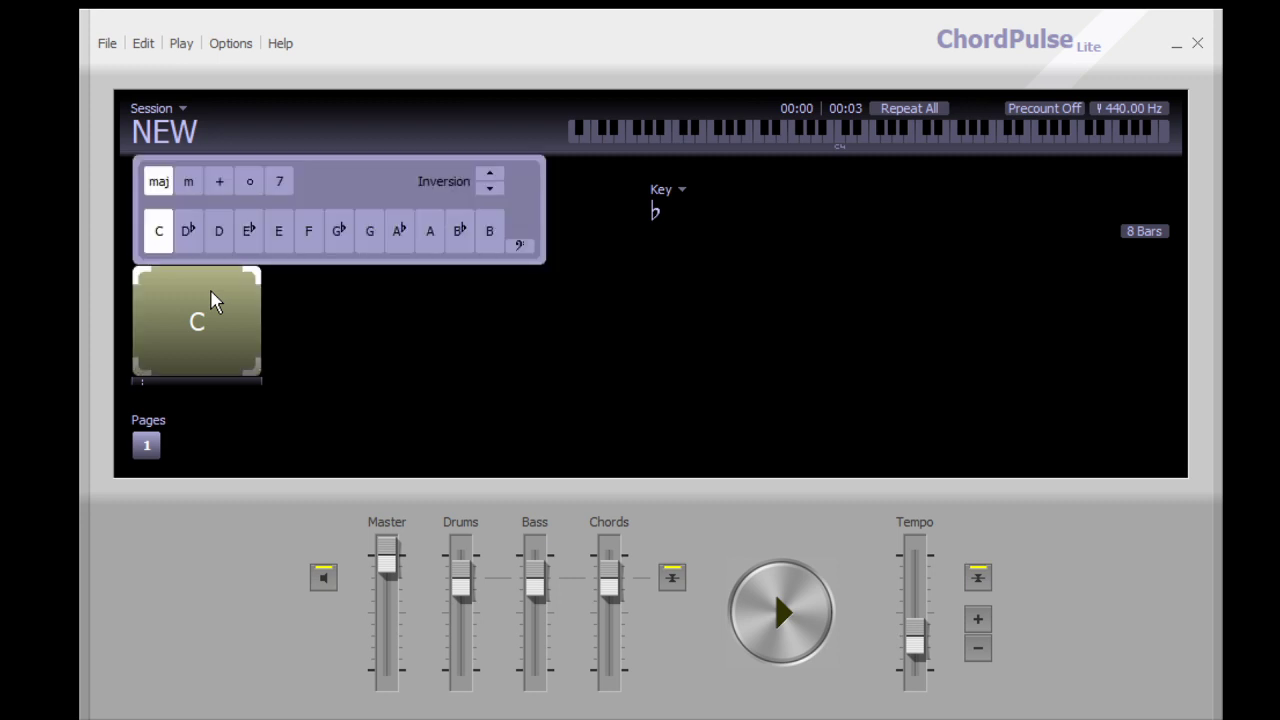
left_click(281, 246)
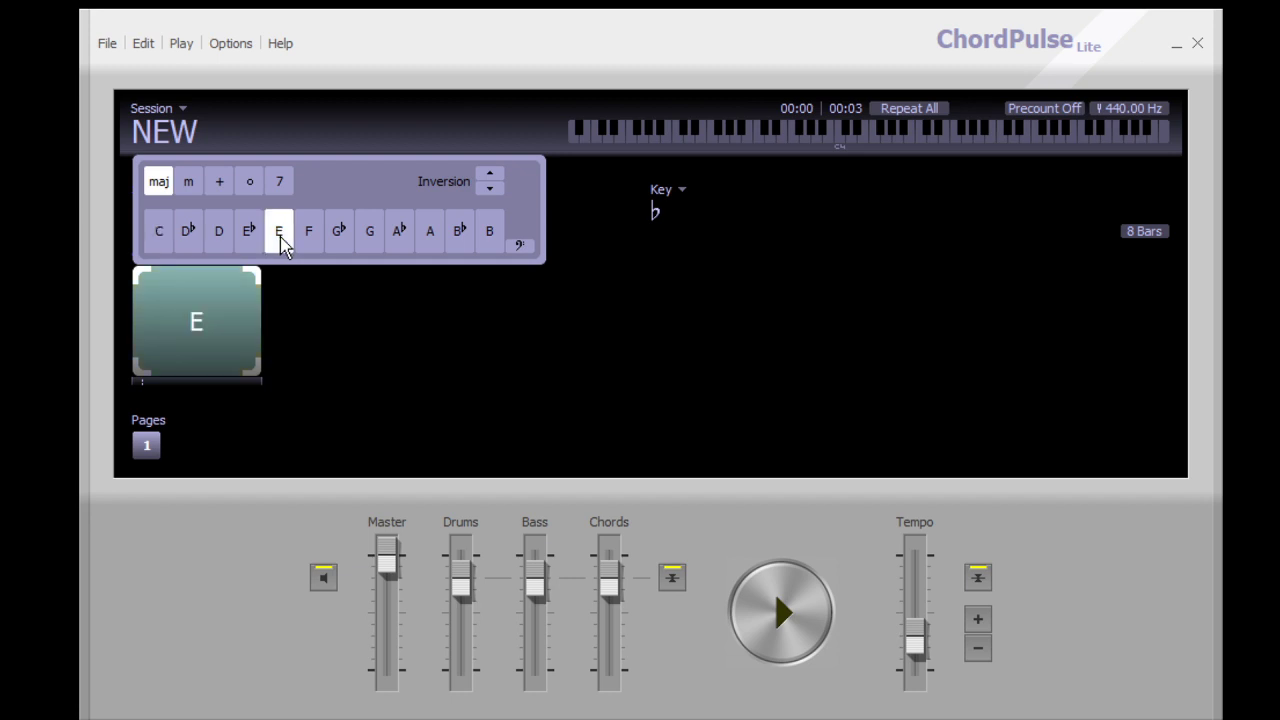
left_click(218, 240)
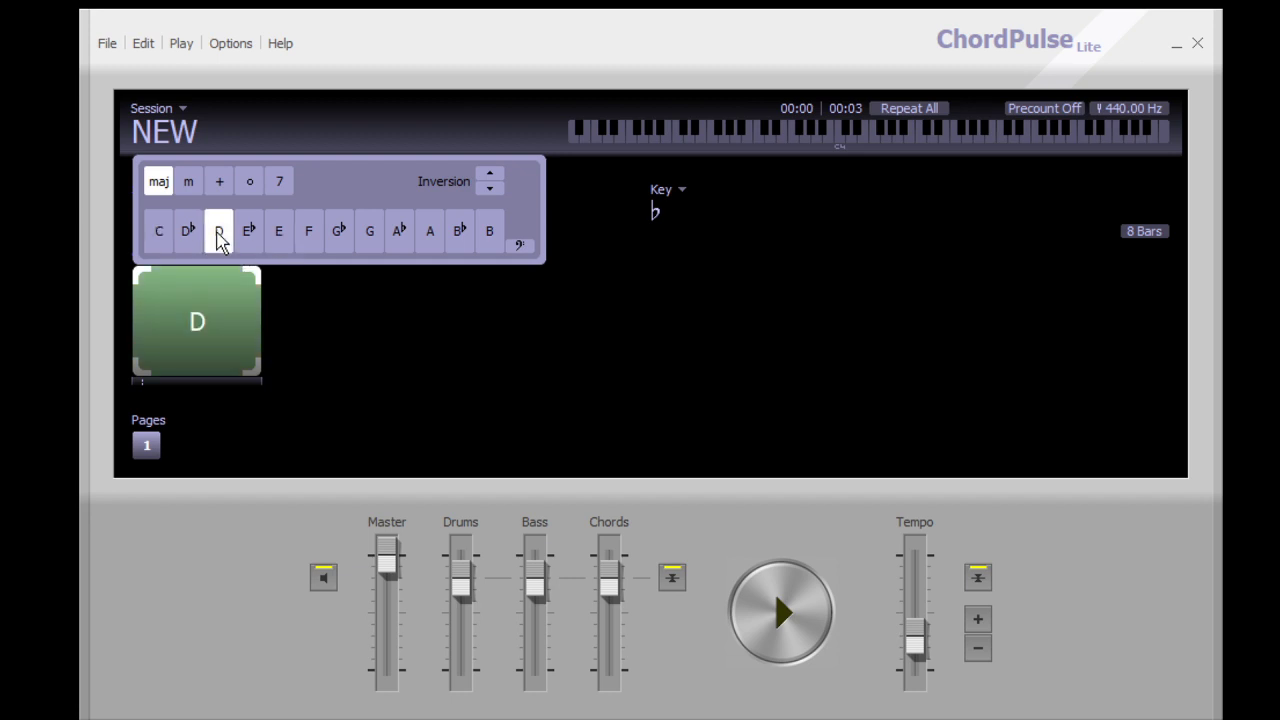
left_click(188, 182)
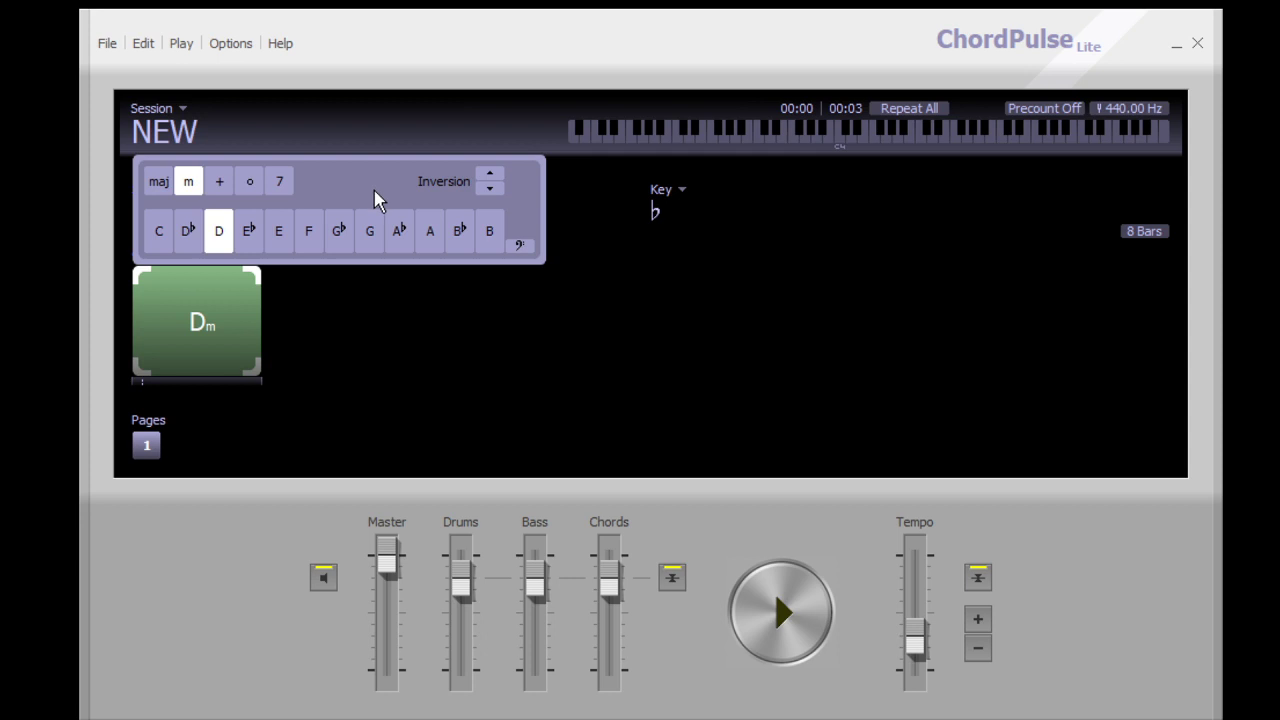
Step: Lower the D minor chord's inversion by three steps and play a short preview
left_click(491, 189)
left_click(491, 189)
left_click(491, 189)
left_click(781, 612)
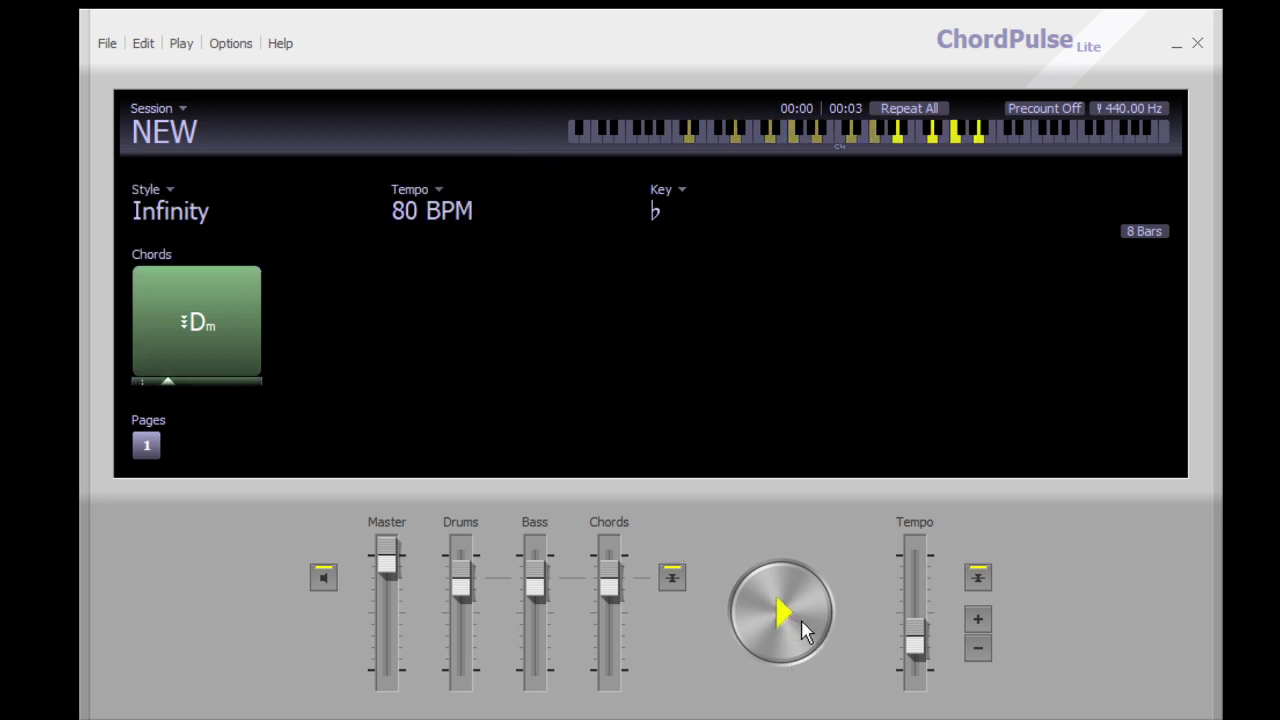
left_click(787, 628)
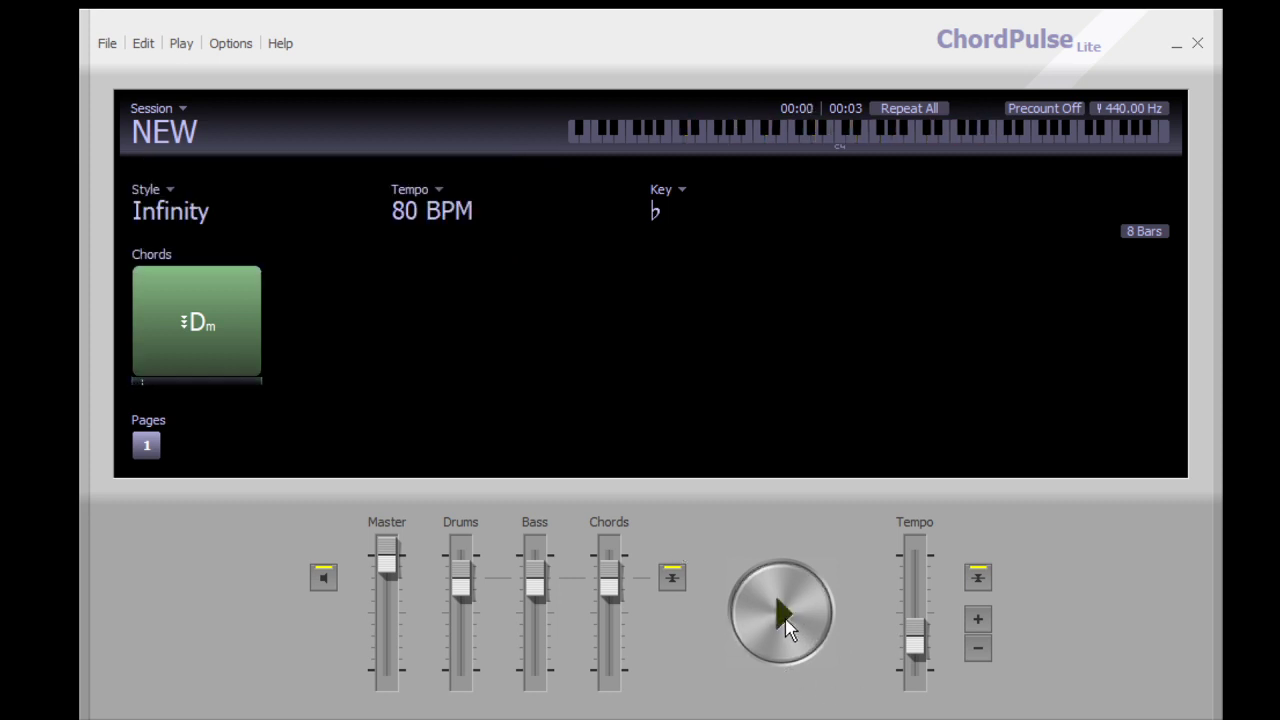
Step: Try sharp notation for the key, restore flats, and cycle the bar setting back to 8 Bars
left_click(658, 196)
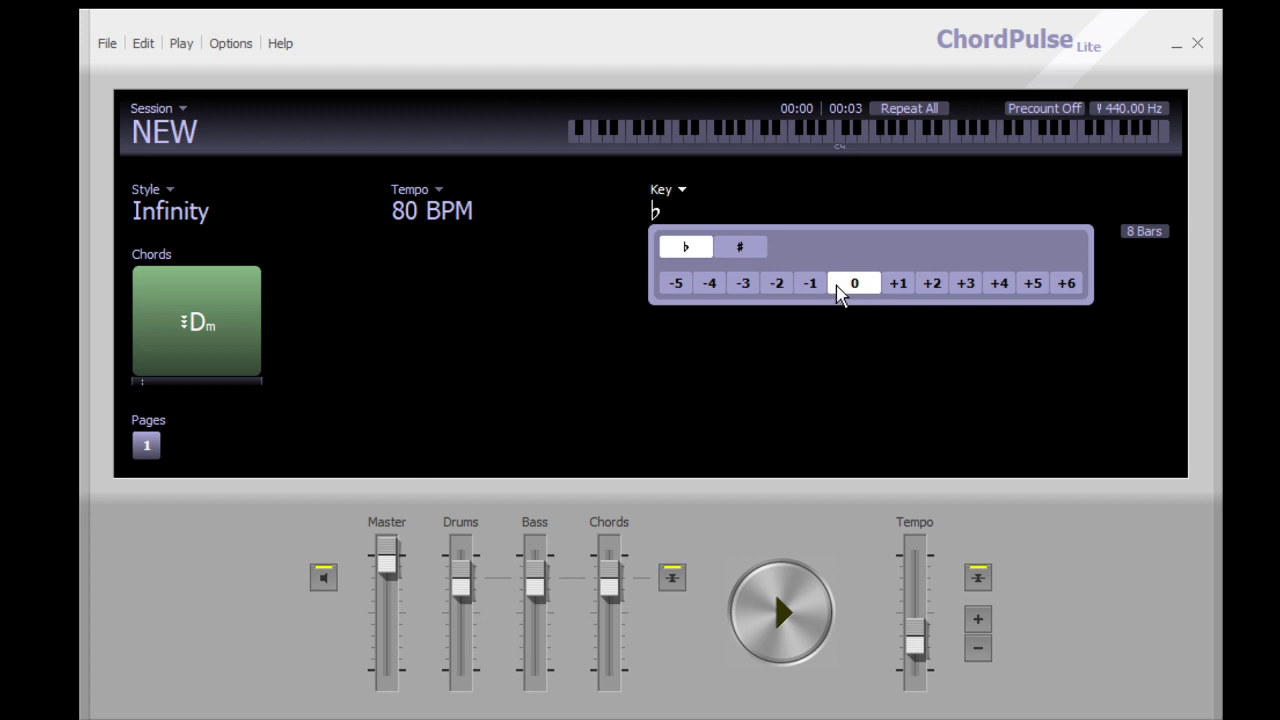
left_click(750, 249)
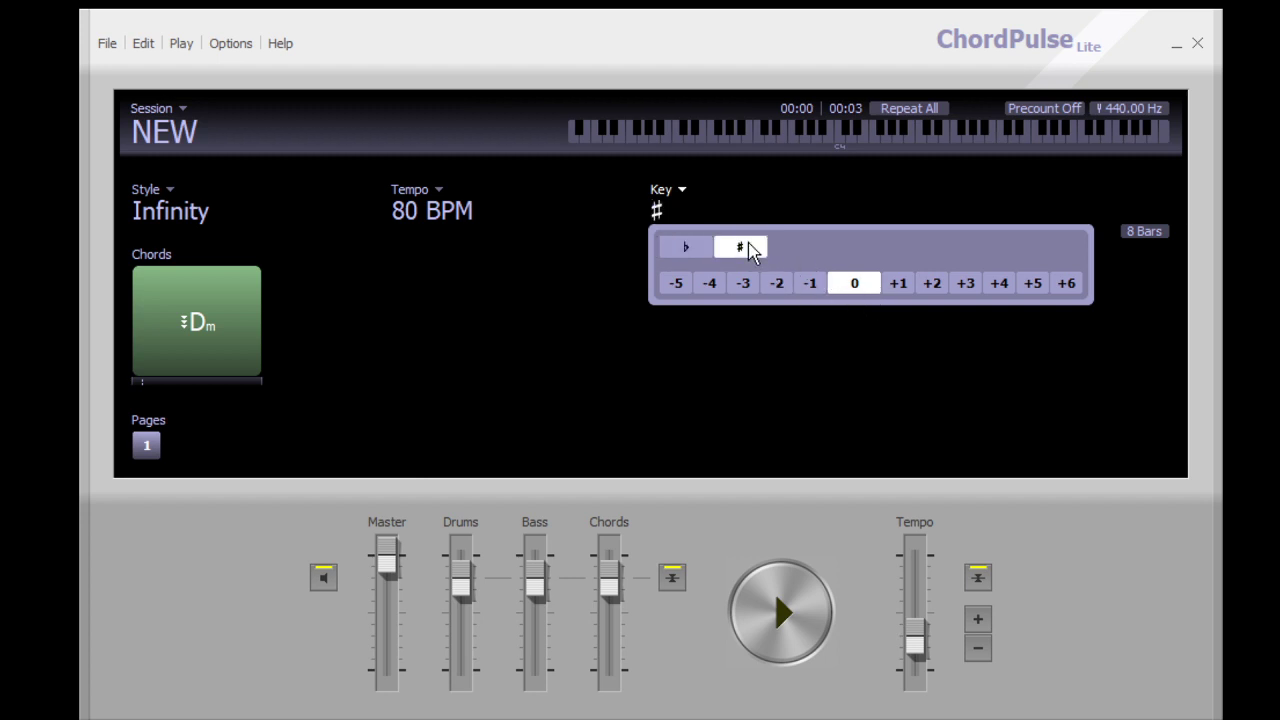
left_click(690, 248)
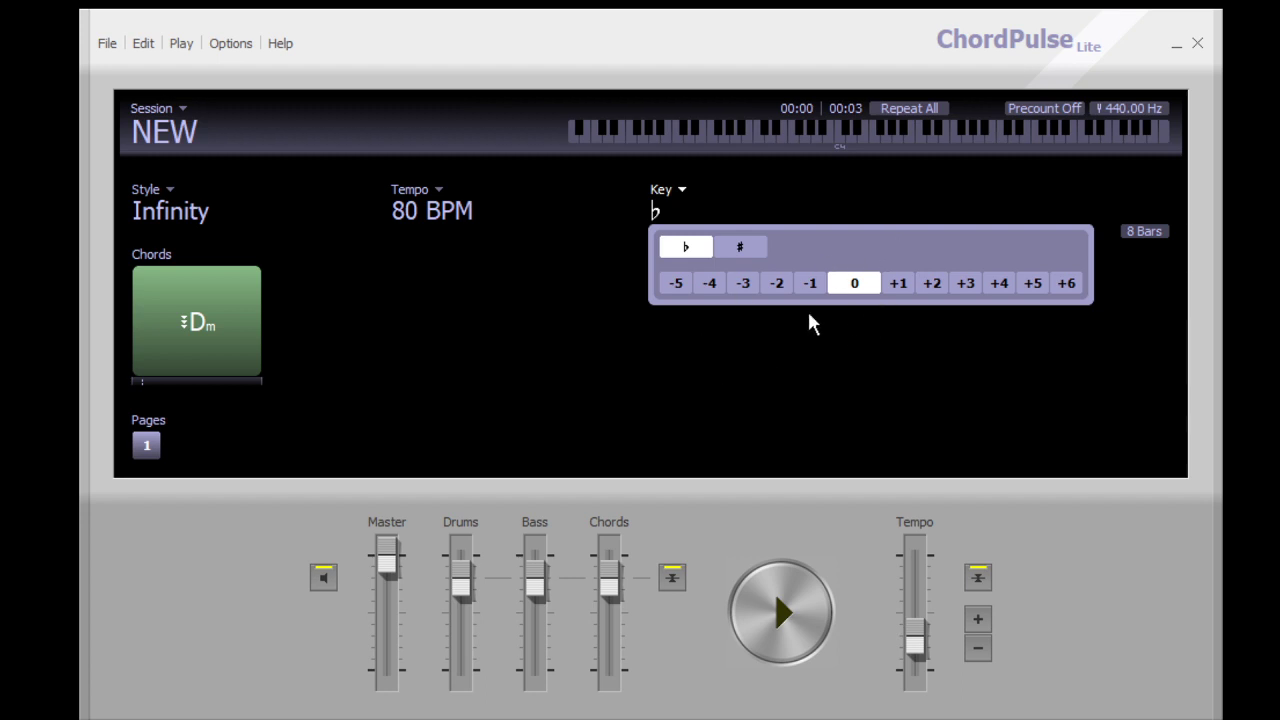
left_click(628, 380)
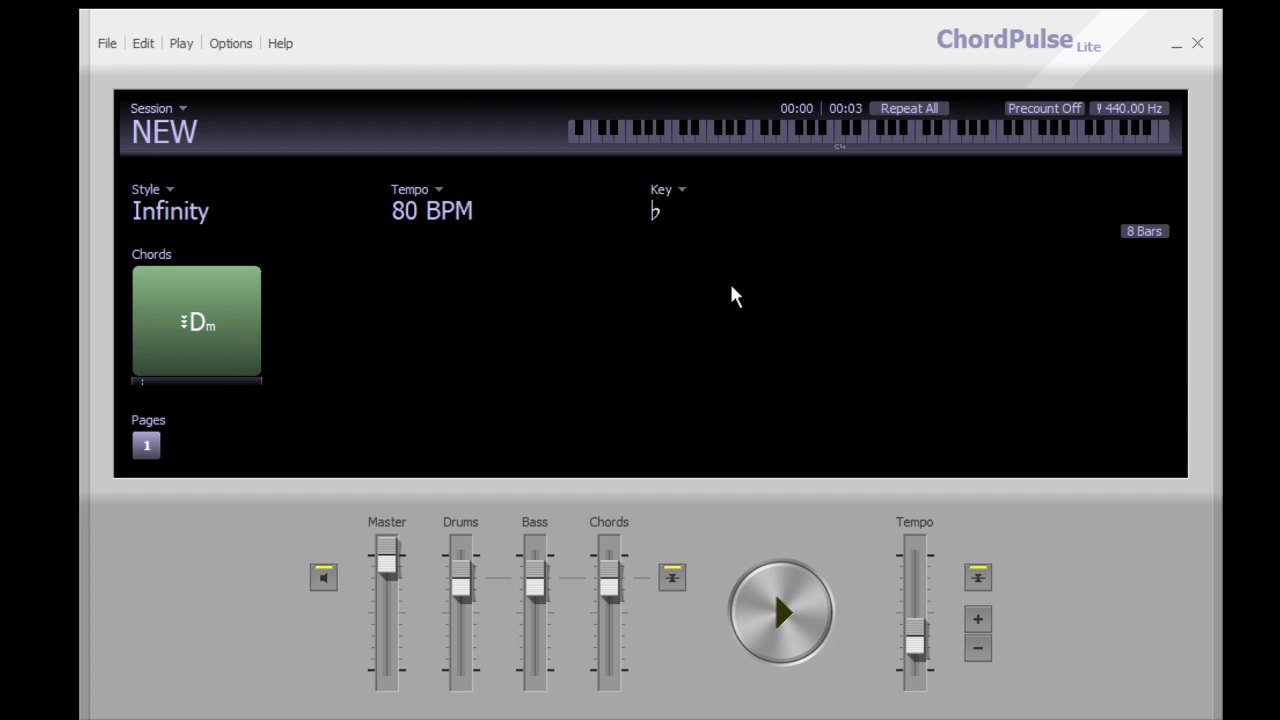
left_click(1142, 232)
left_click(1145, 236)
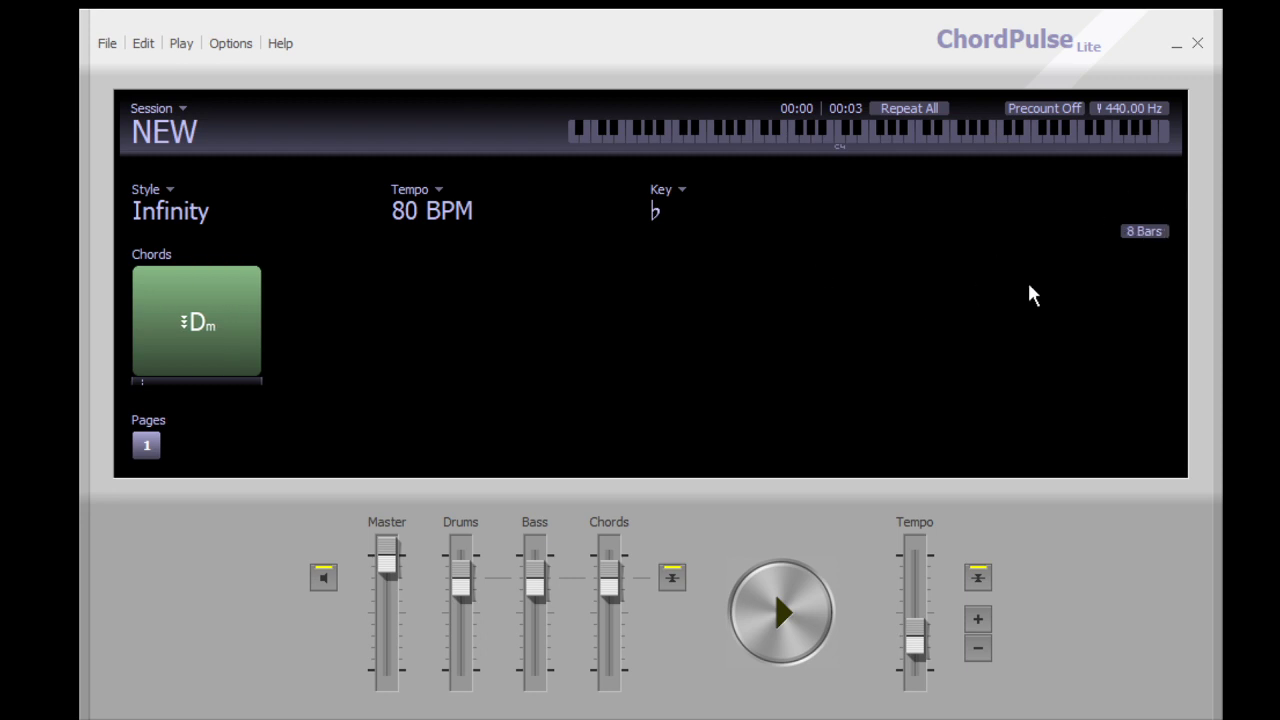
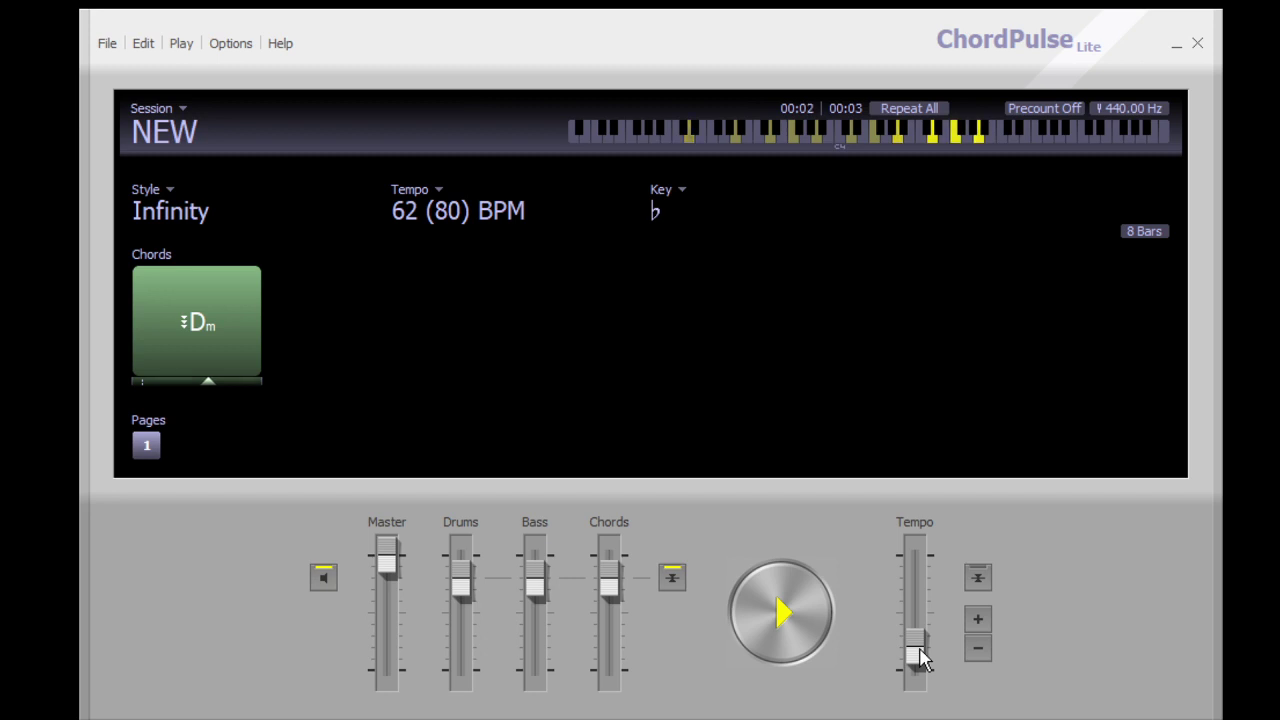
Step: Add B♭ major as the second chord and D minor as the third chord
mouse_move(314, 329)
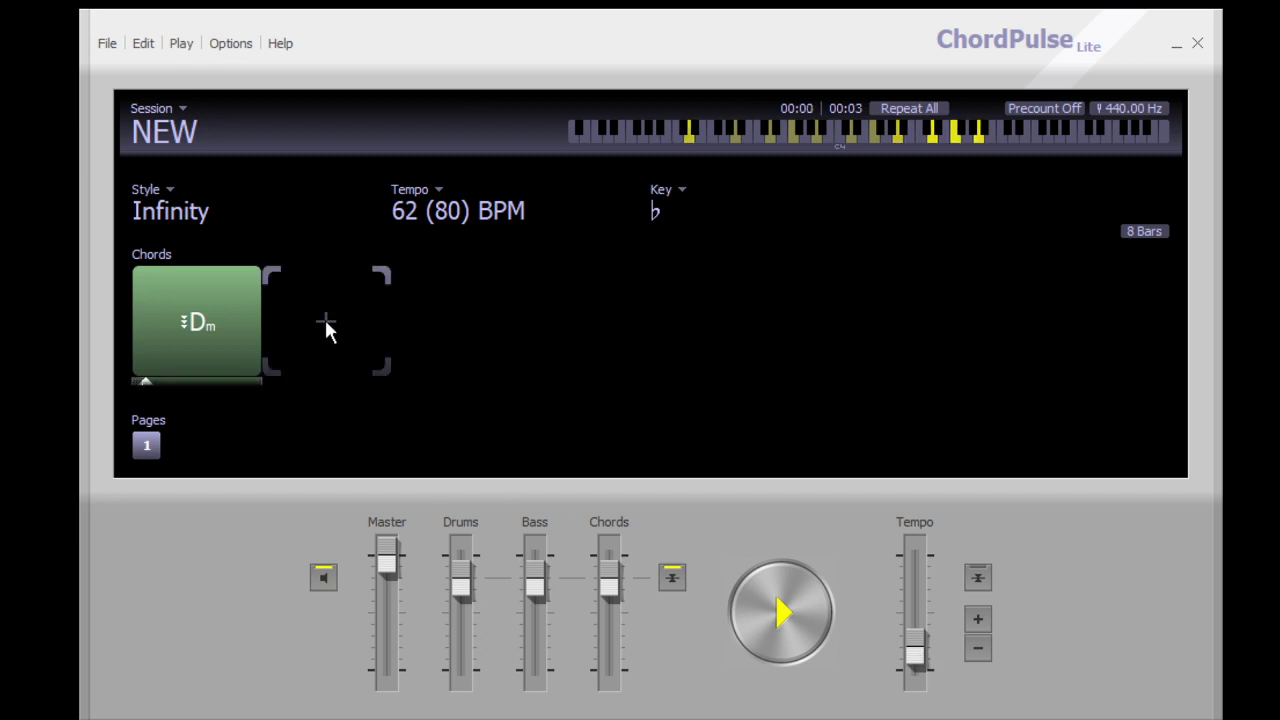
left_click(327, 326)
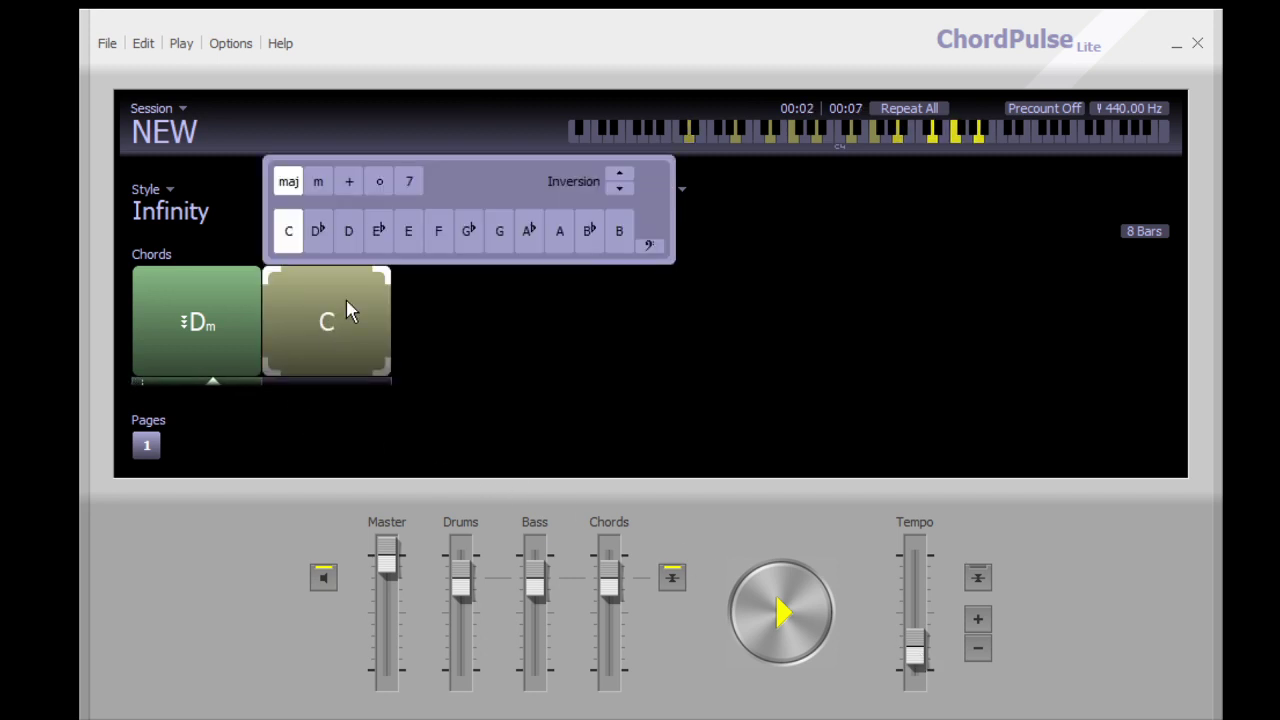
left_click(591, 233)
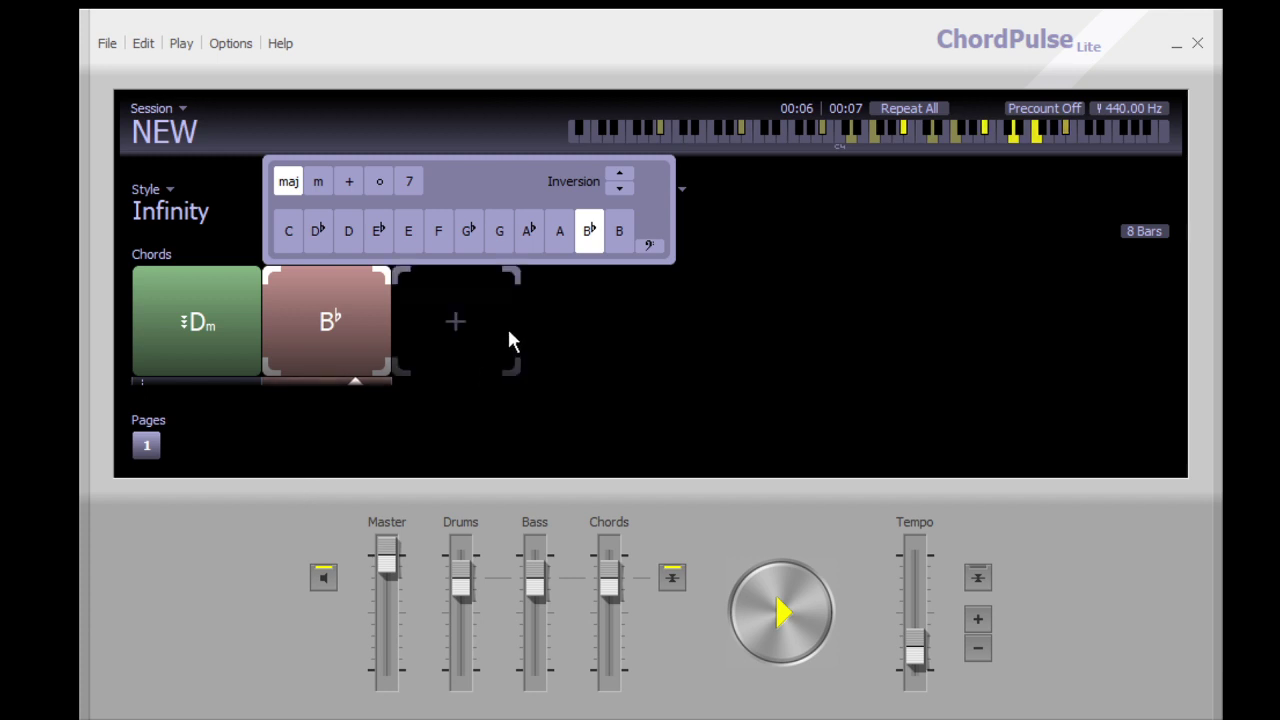
left_click(457, 325)
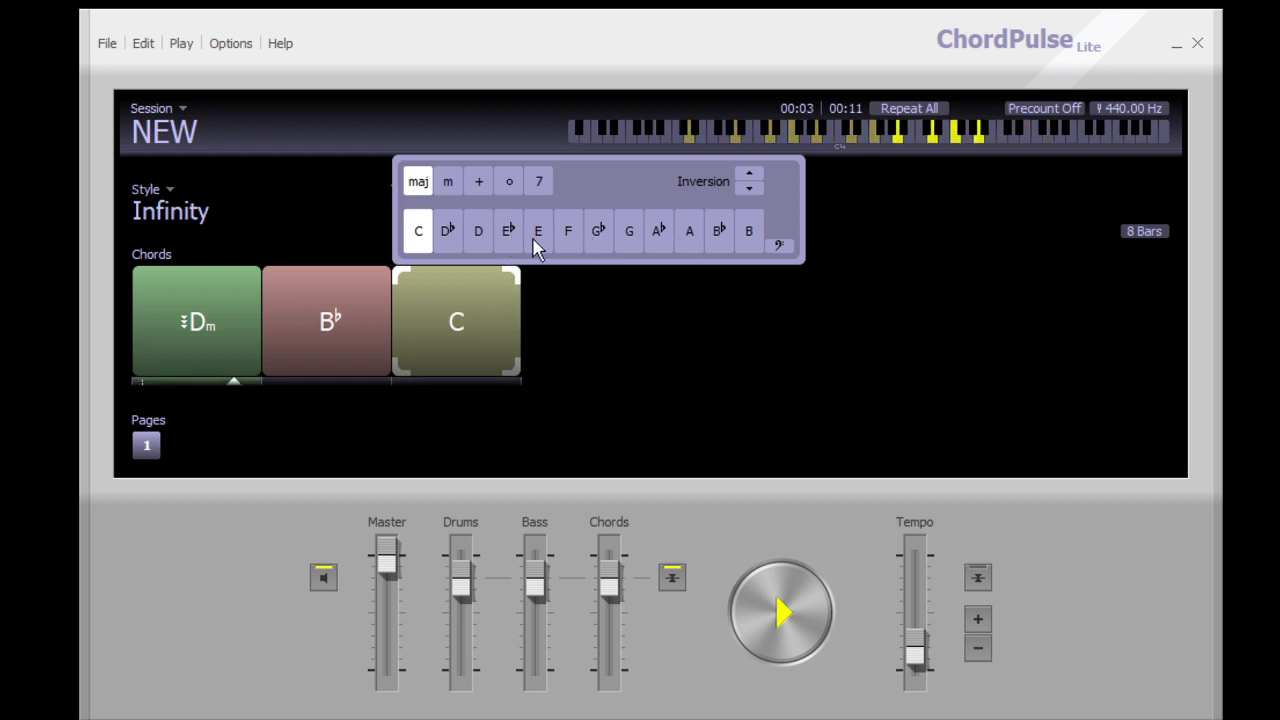
left_click(477, 228)
left_click(448, 180)
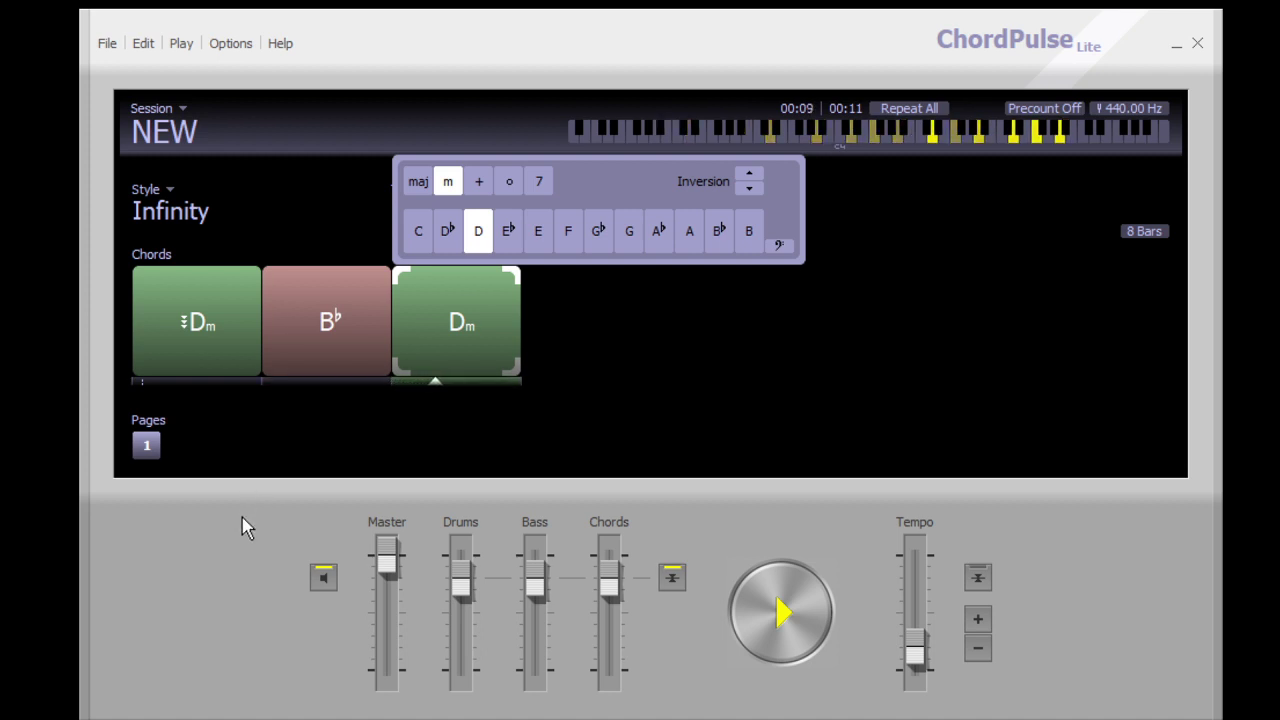
Step: Add C major as the fourth chord and A minor as the fifth chord
left_click(595, 331)
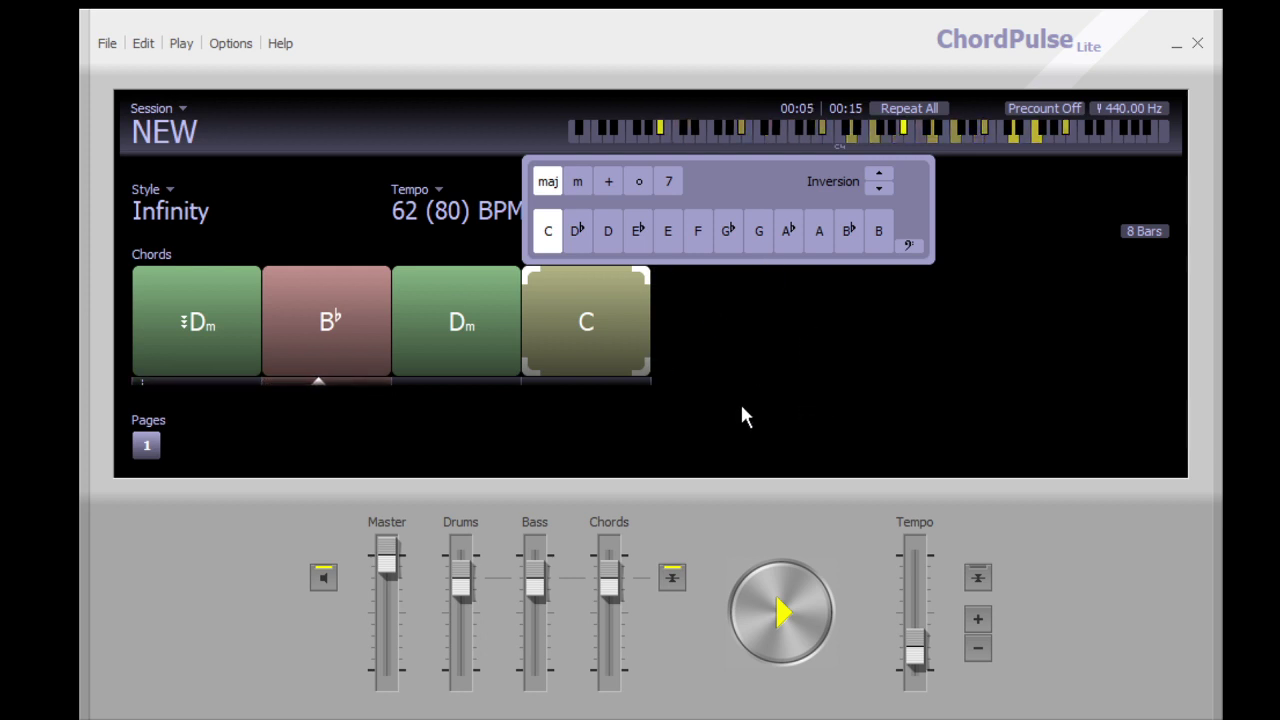
left_click(714, 325)
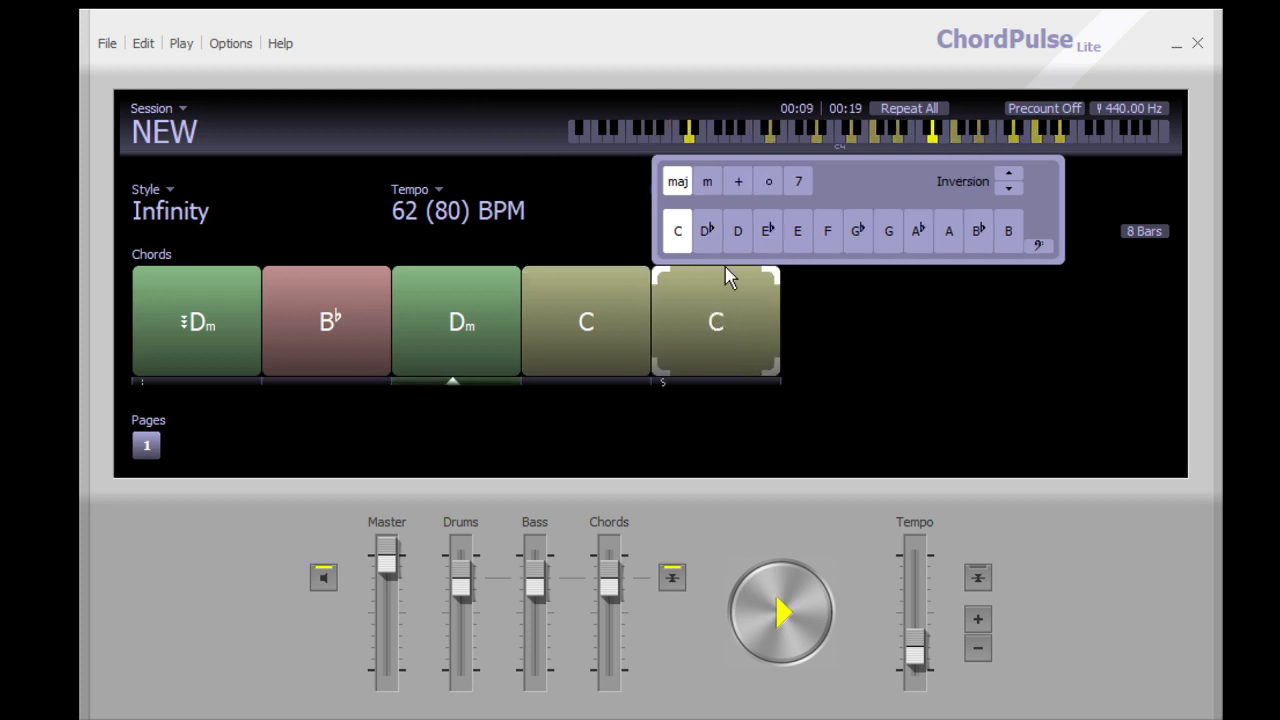
left_click(948, 236)
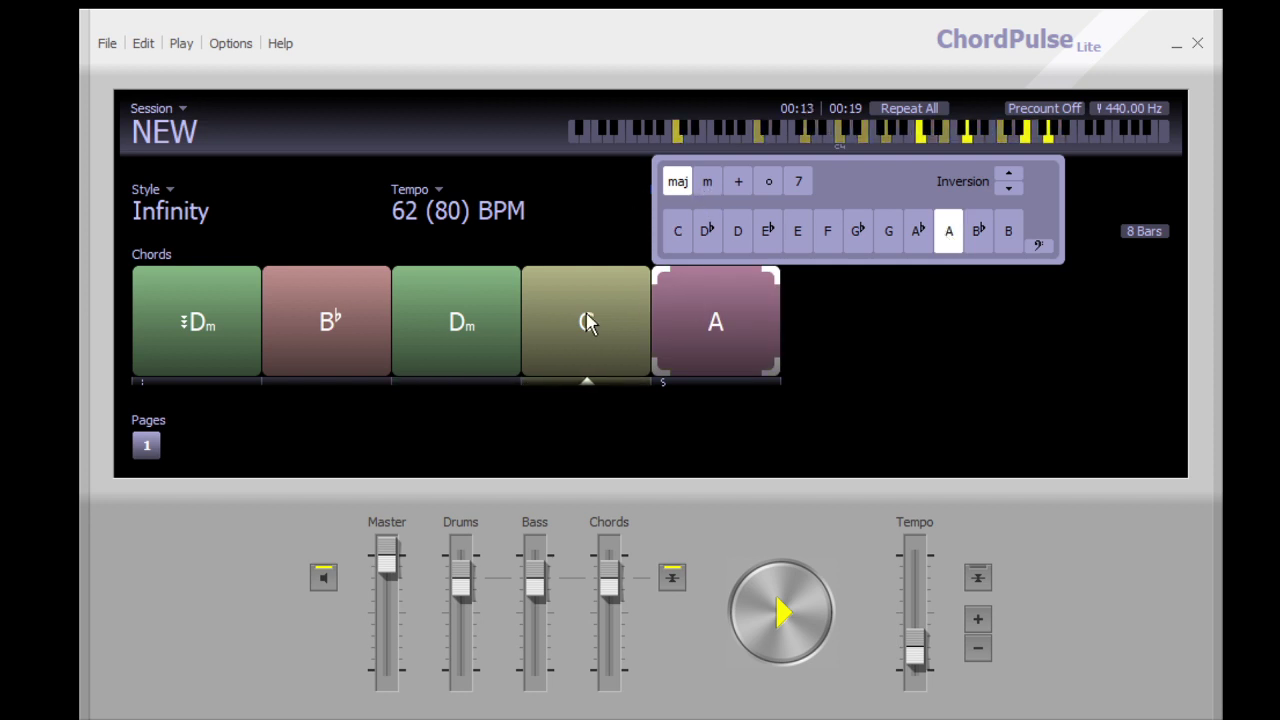
left_click(708, 186)
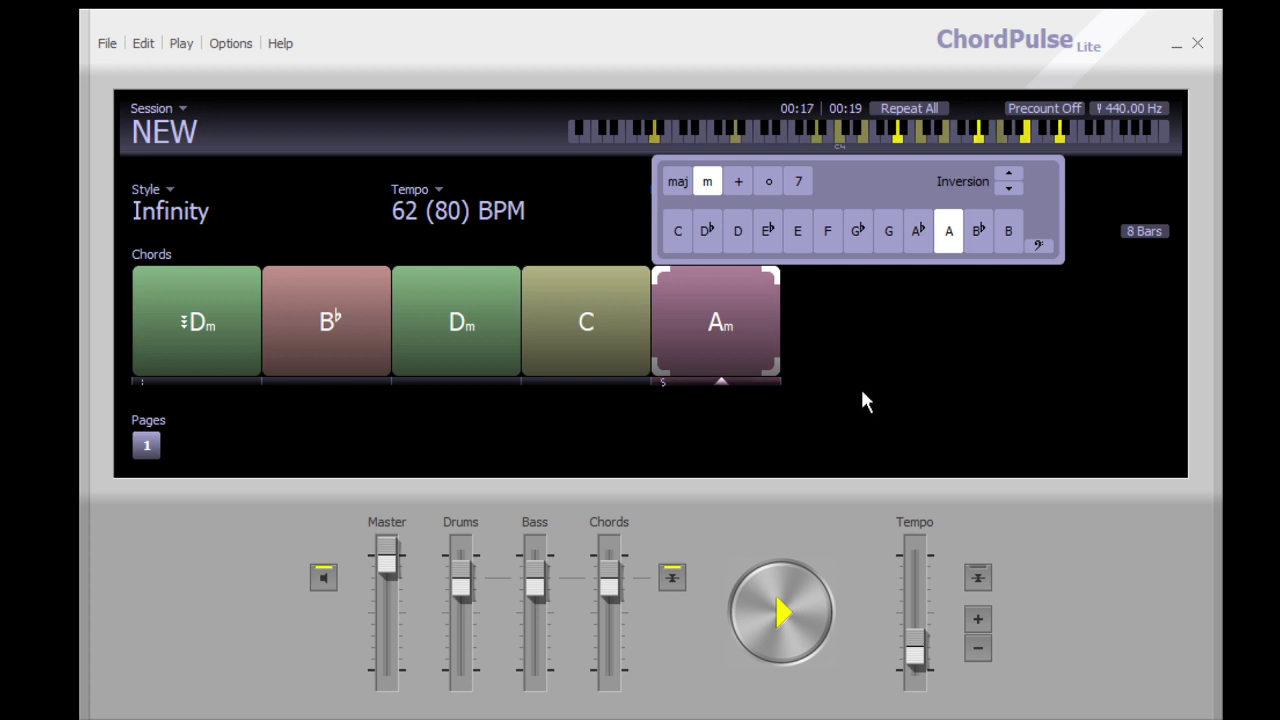
Step: Add A♭ major as the sixth chord and C major as the seventh chord
left_click(824, 340)
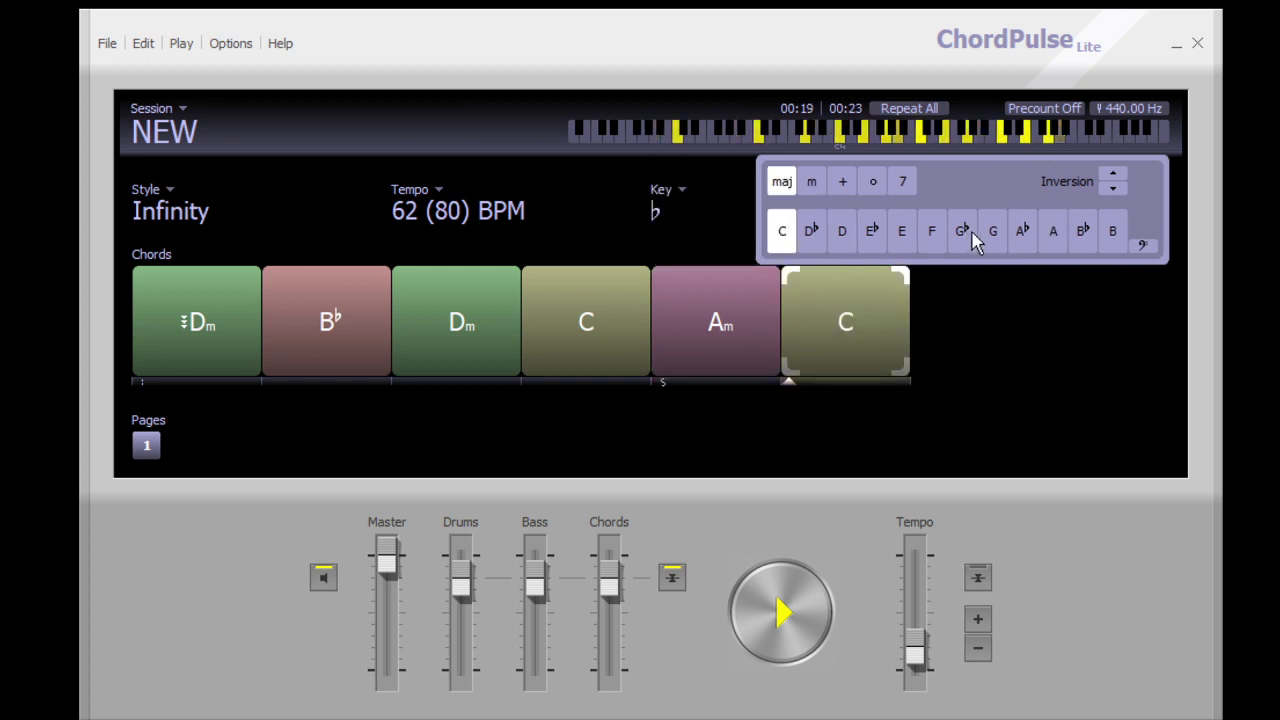
left_click(1024, 235)
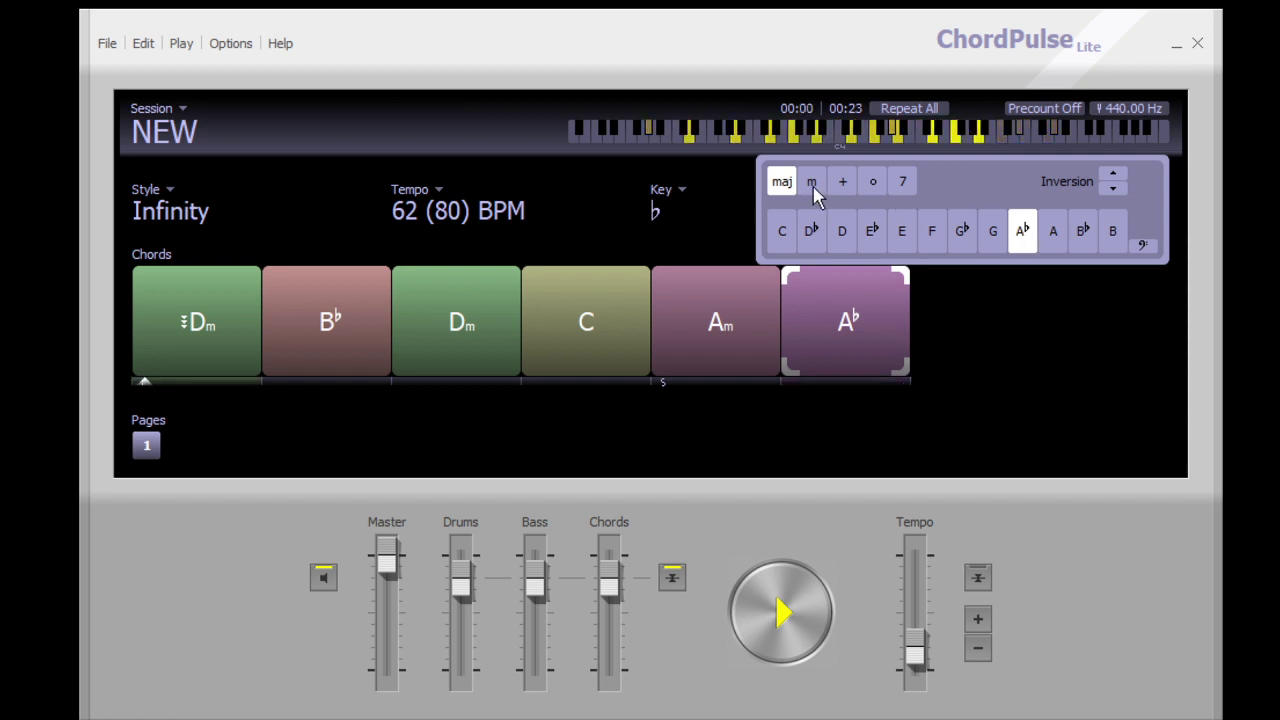
mouse_move(950, 375)
left_click(976, 326)
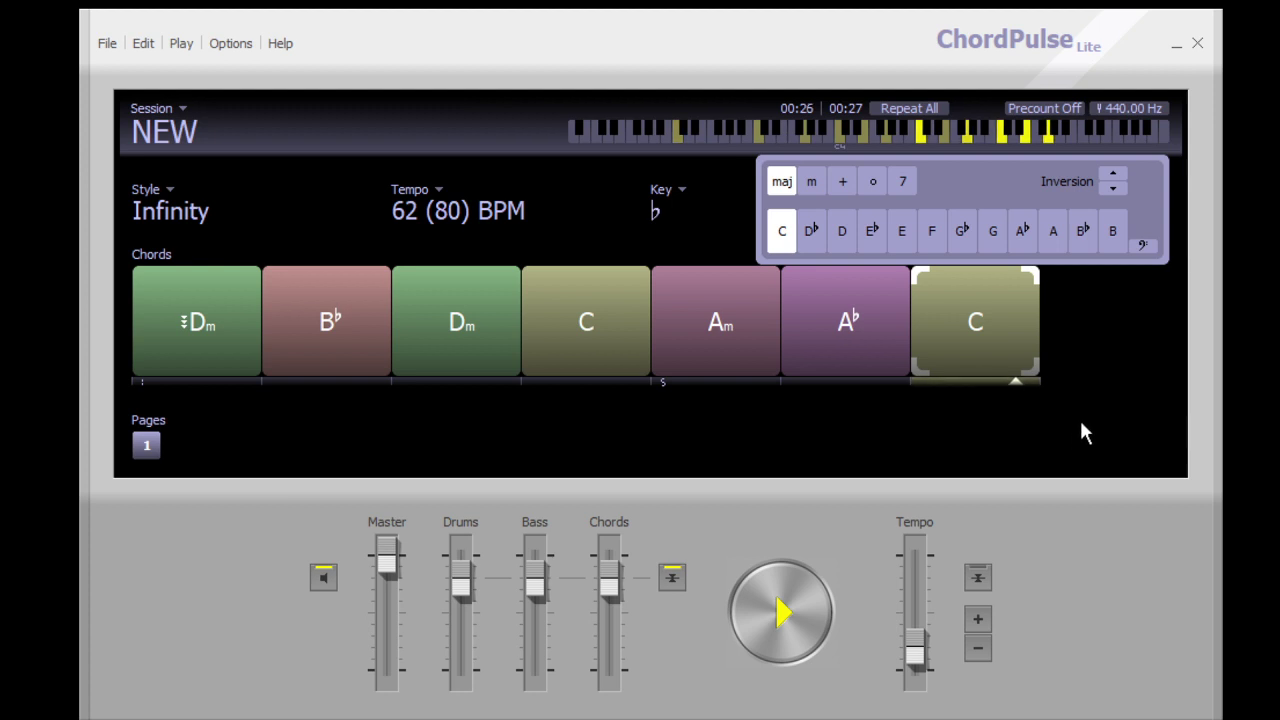
Step: Add D minor as the eighth chord to complete the page
mouse_move(1090, 357)
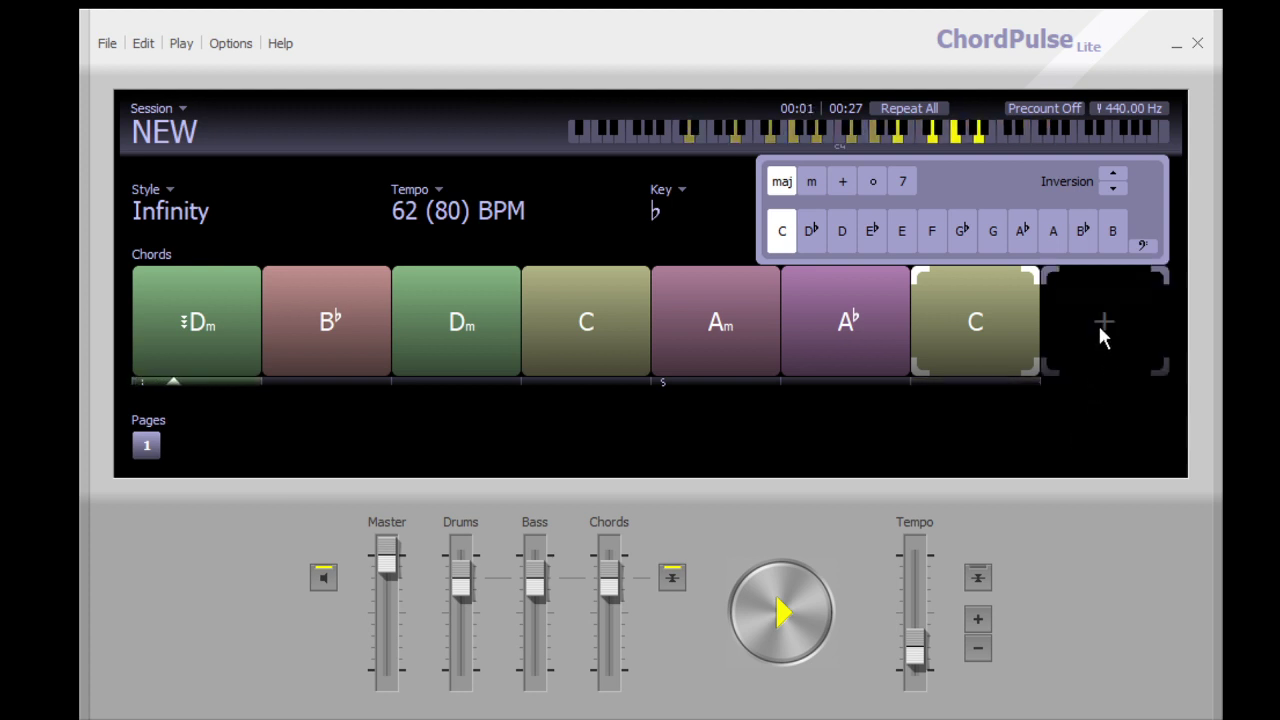
left_click(1100, 335)
left_click(841, 231)
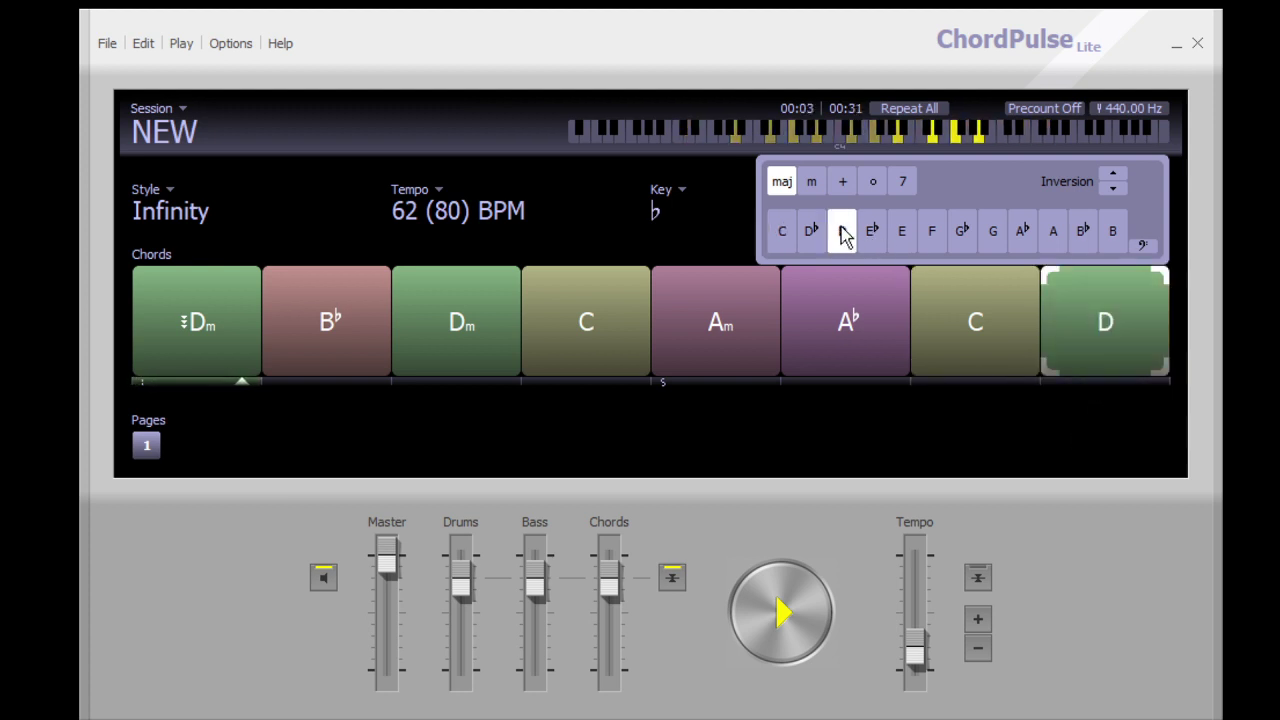
left_click(811, 181)
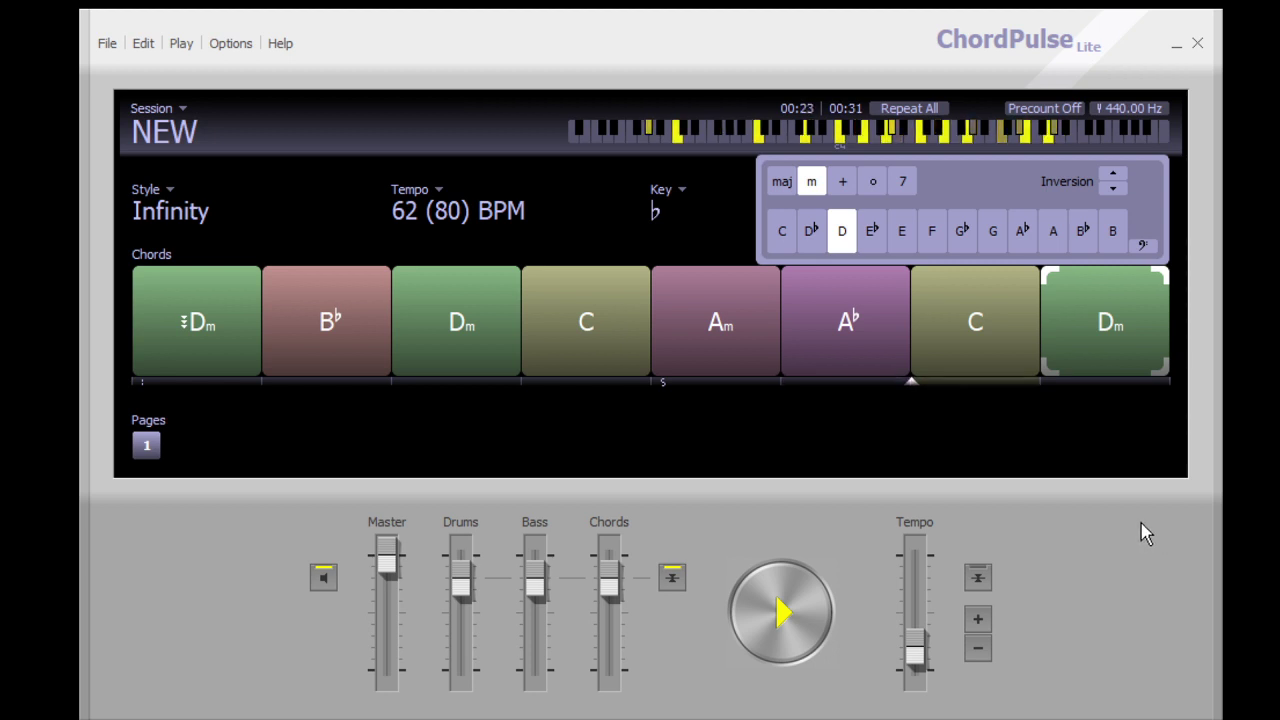
Step: Change the seventh chord to G minor and stop the playback
left_click(985, 291)
left_click(993, 231)
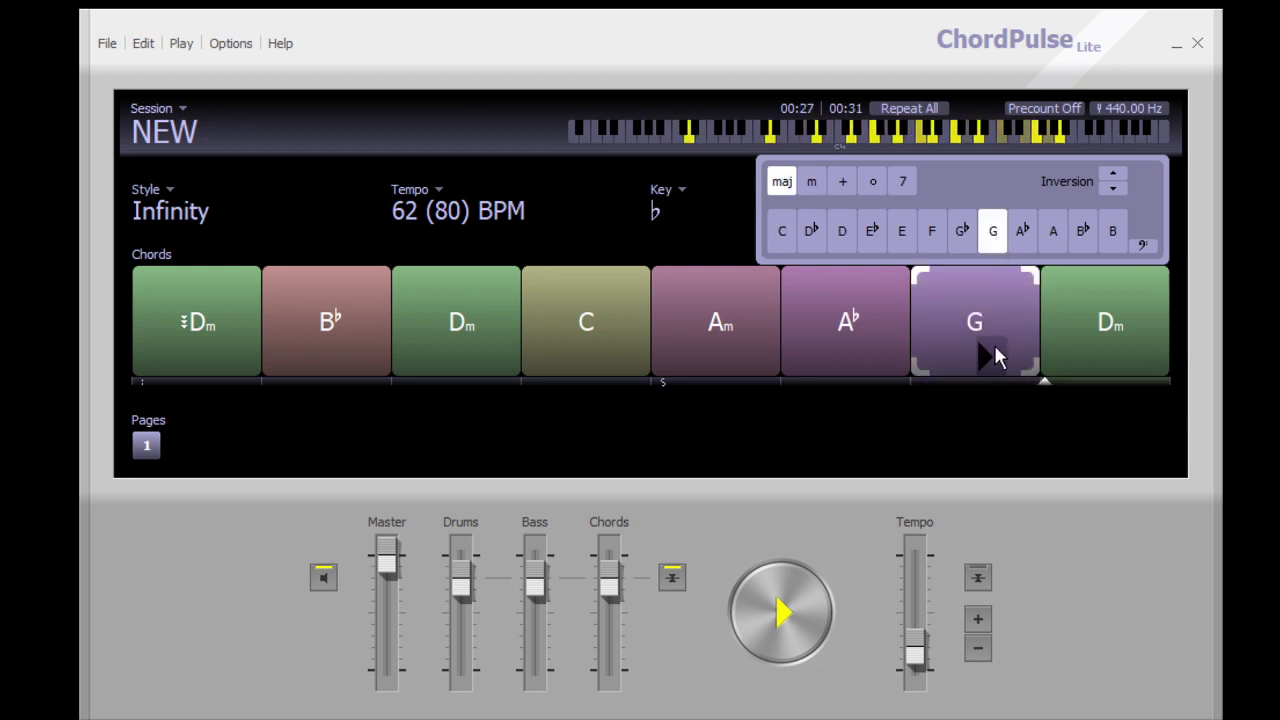
left_click(811, 181)
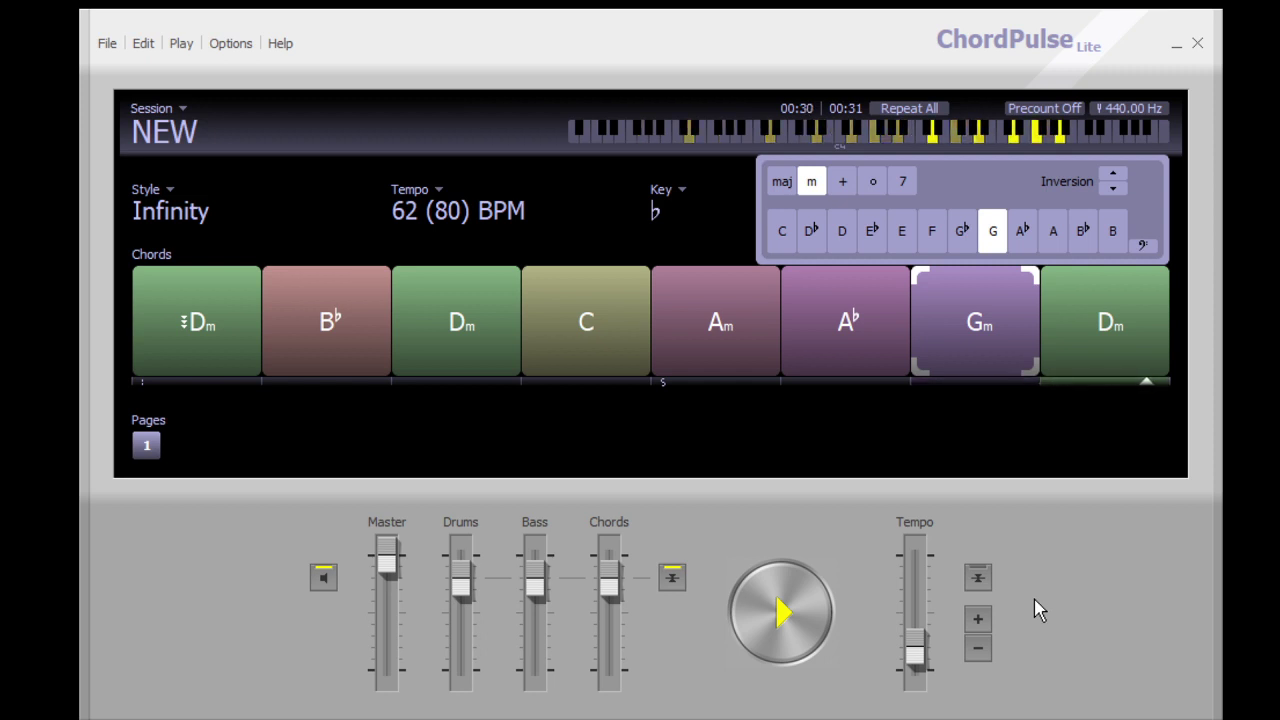
left_click(783, 615)
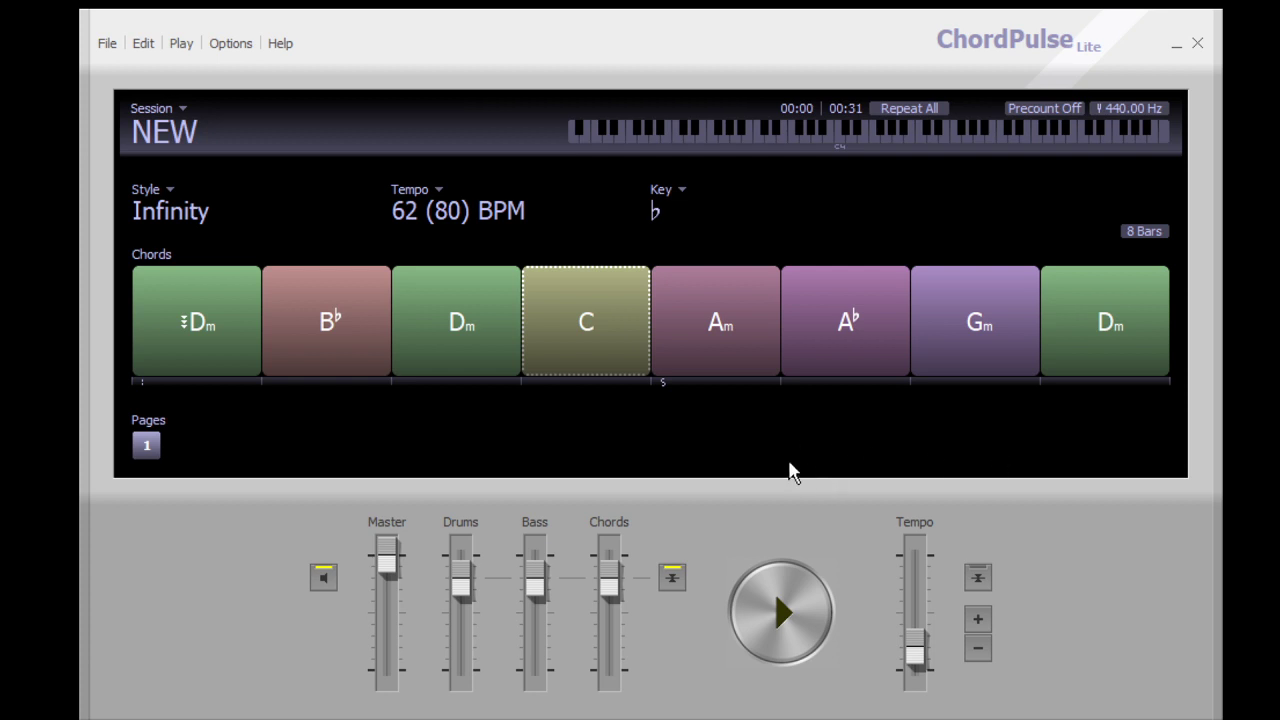
Step: Switch the accompaniment style of the progression to Piano Pyramid
left_click(172, 220)
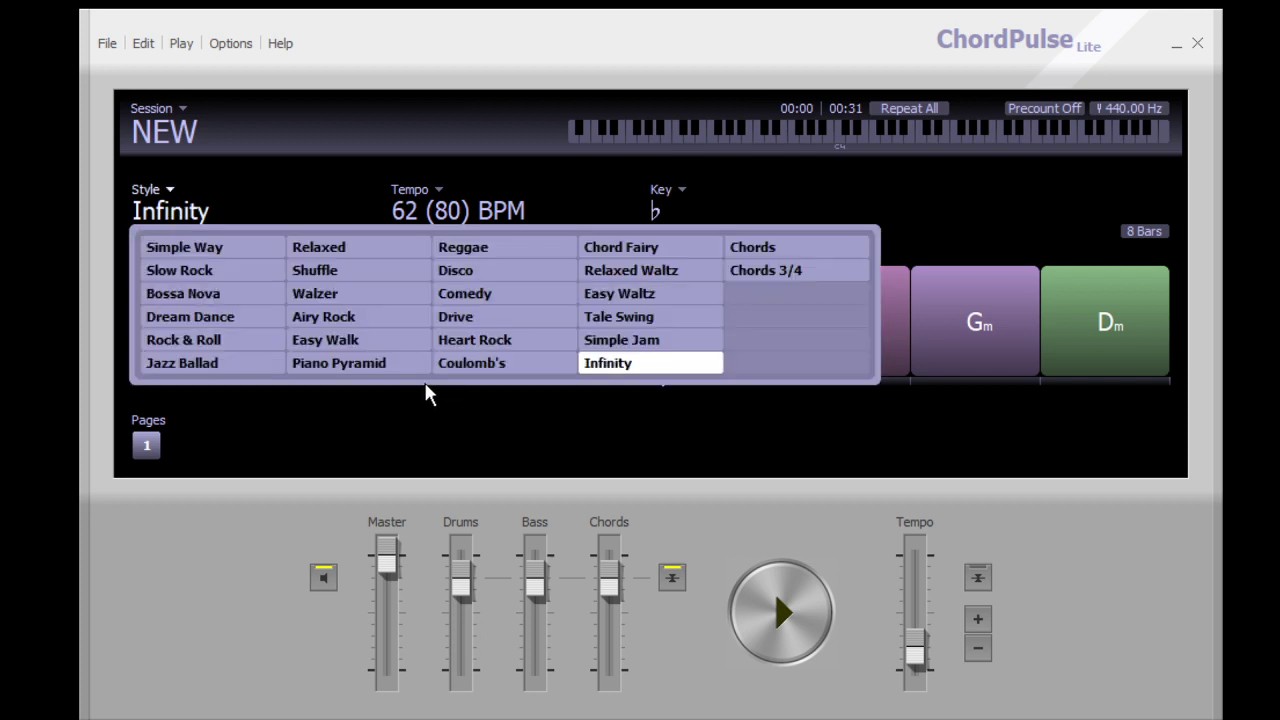
left_click(376, 372)
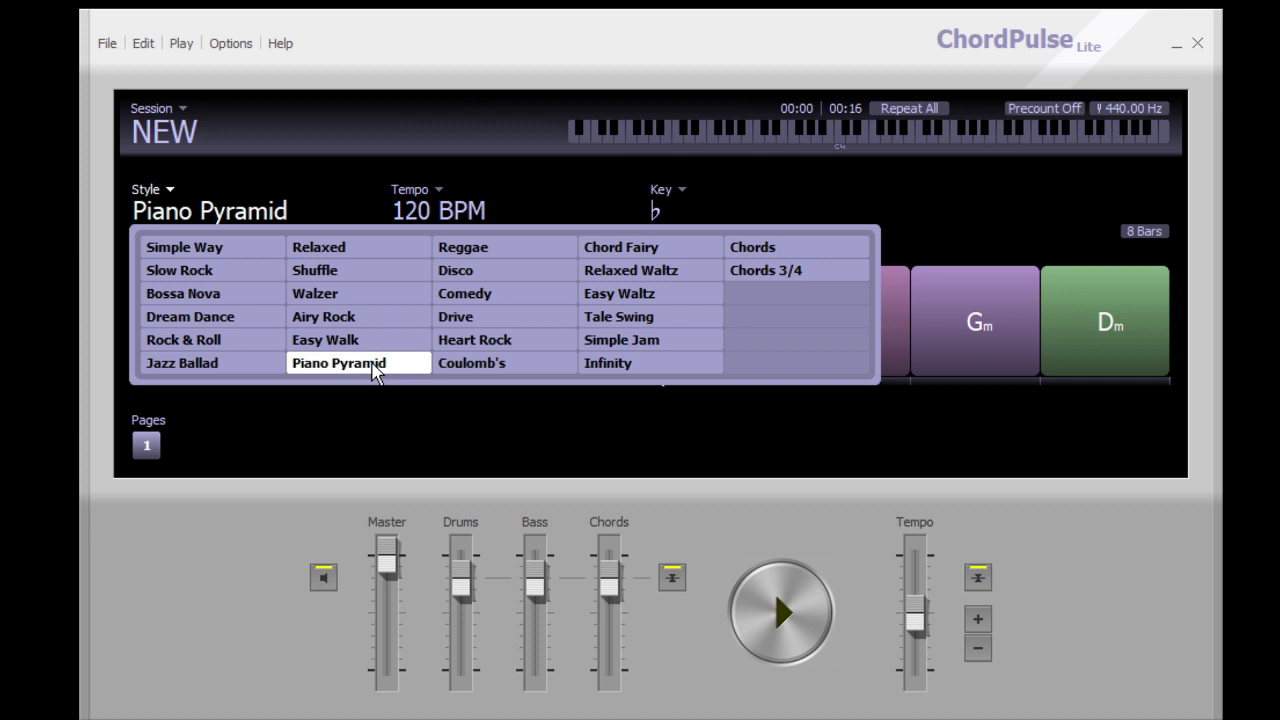
Step: Play the progression in the Piano Pyramid style, slow the tempo to 60 BPM while listening, and stop playback
left_click(790, 615)
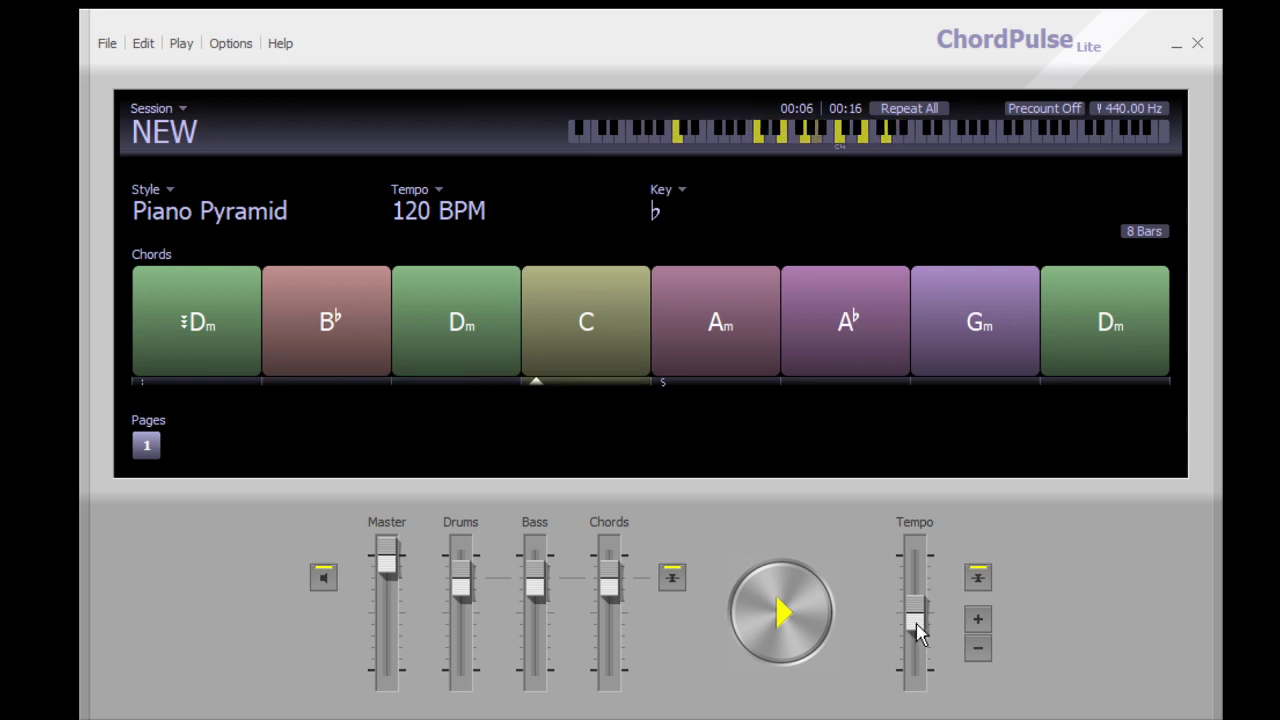
left_click_drag(917, 632, 937, 669)
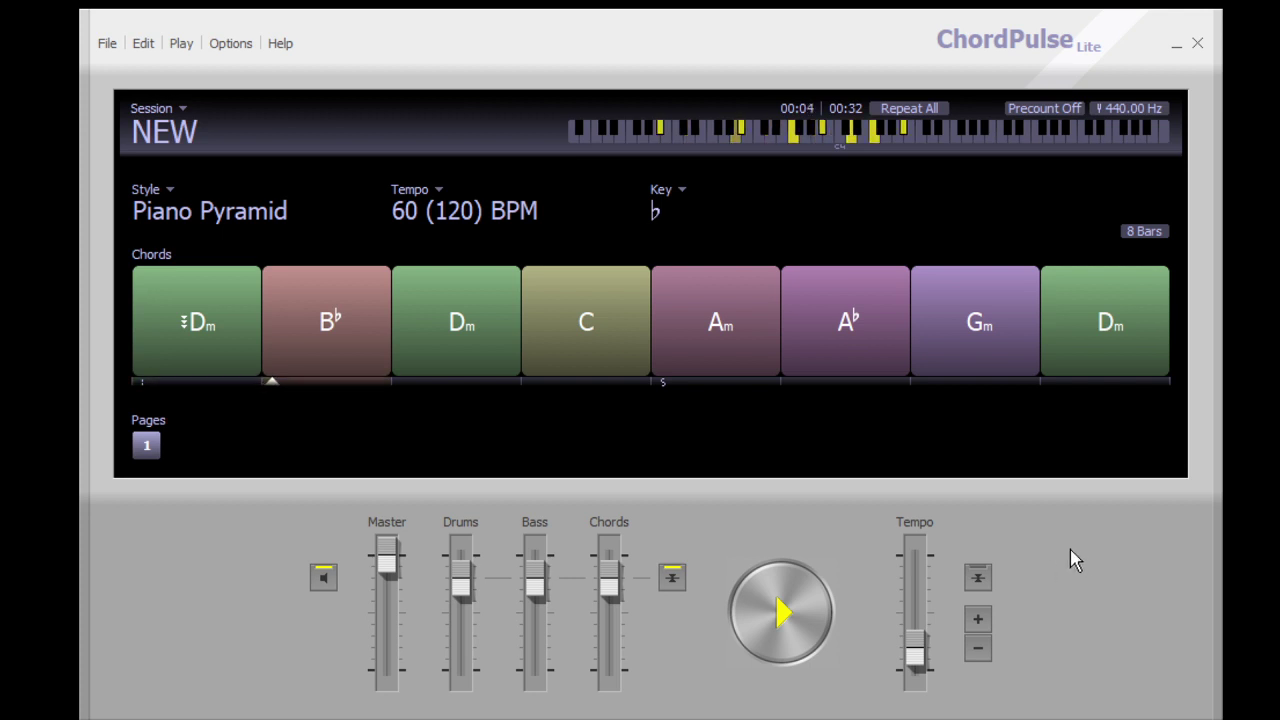
left_click(780, 615)
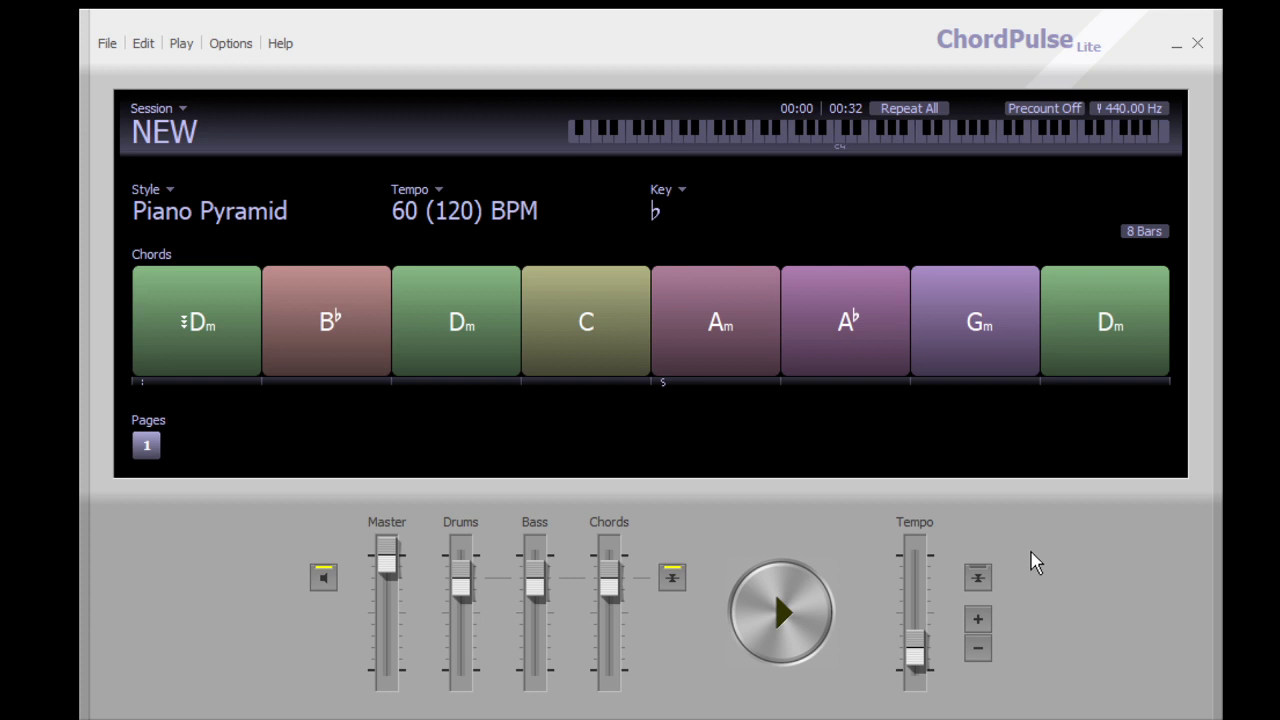
Step: Split the eighth chord, D minor, into two half-length D minor chords
left_click(1104, 298)
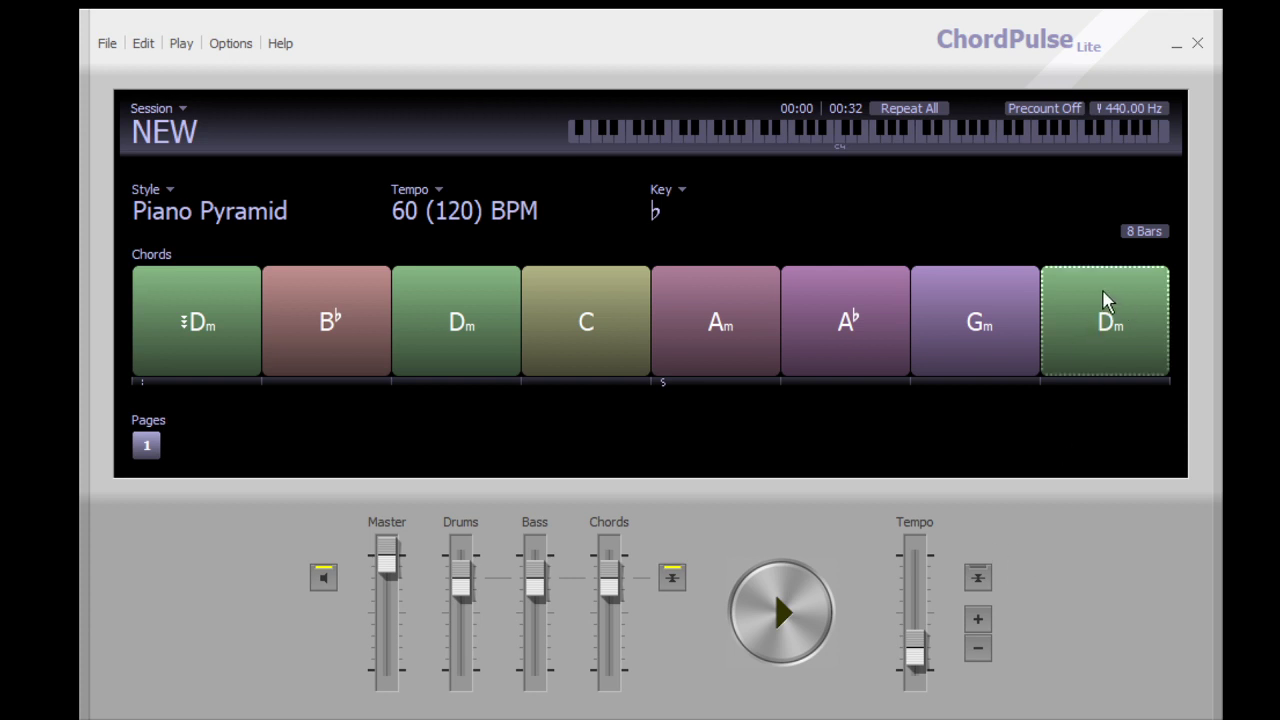
left_click(1140, 337)
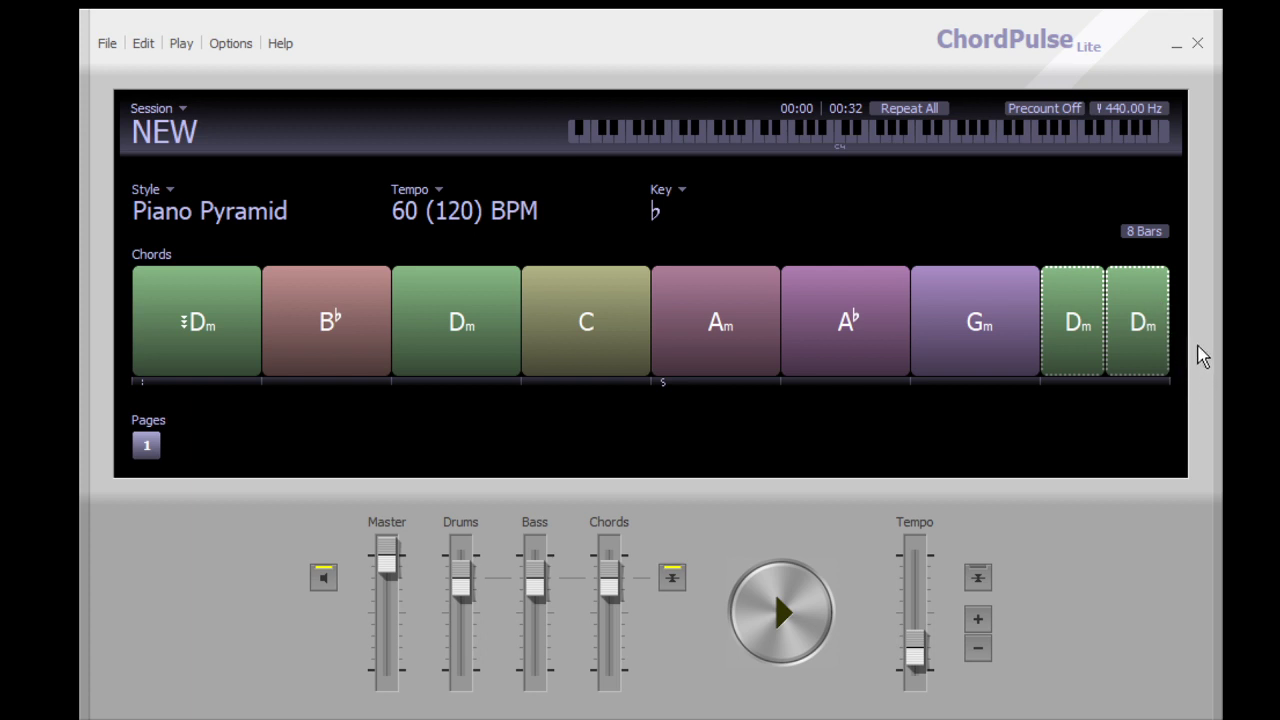
left_click(1134, 598)
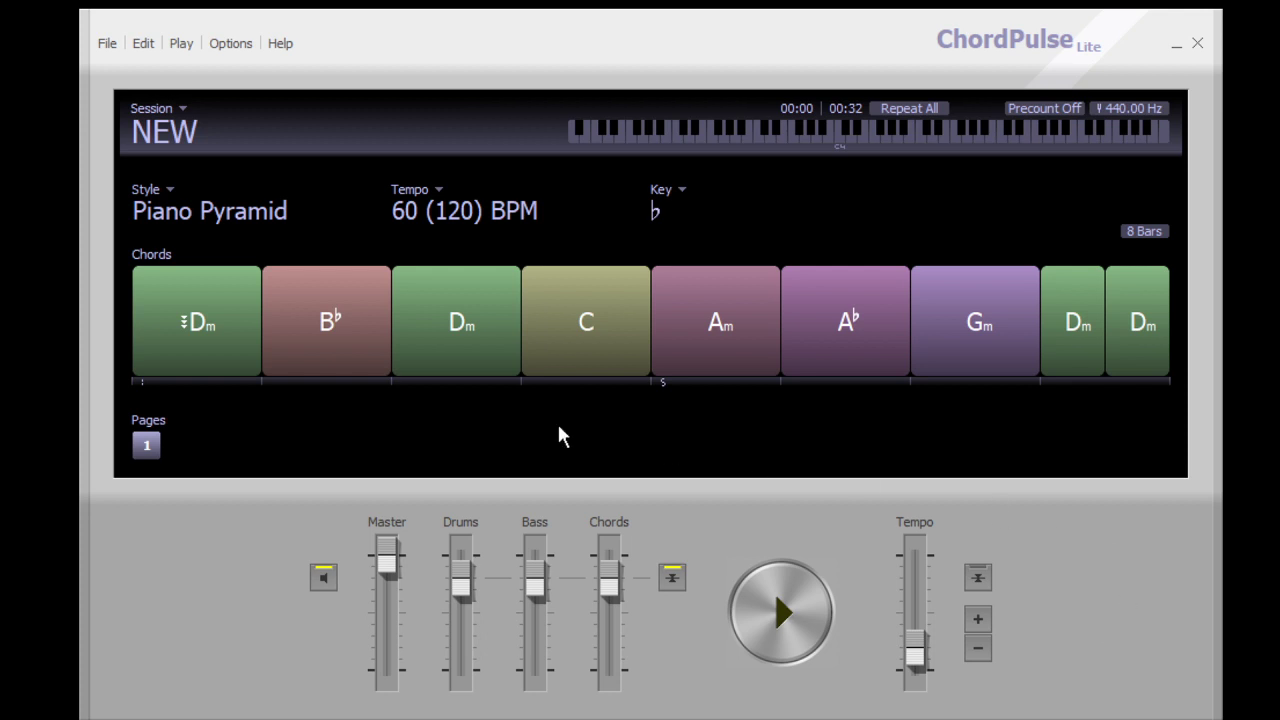
Step: Switch the accompaniment style to Chord Fairy and set its tempo to 70 BPM while auditioning the progression
left_click(210, 214)
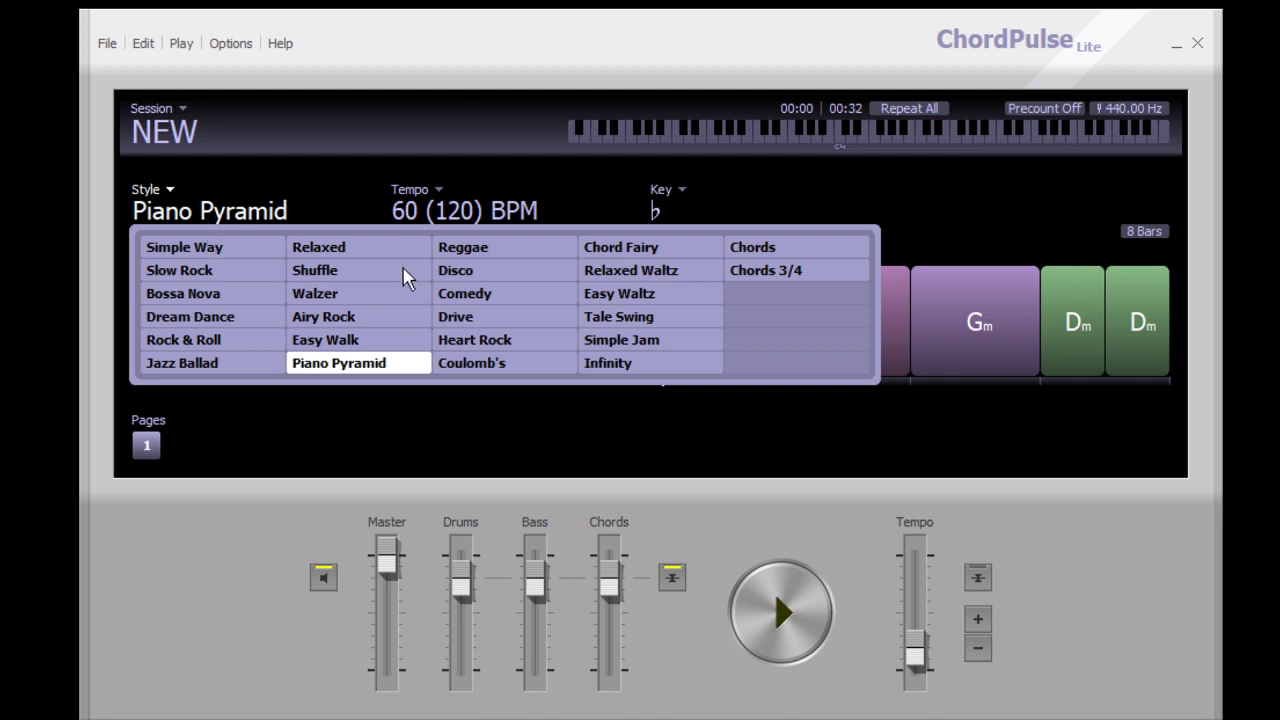
left_click(612, 254)
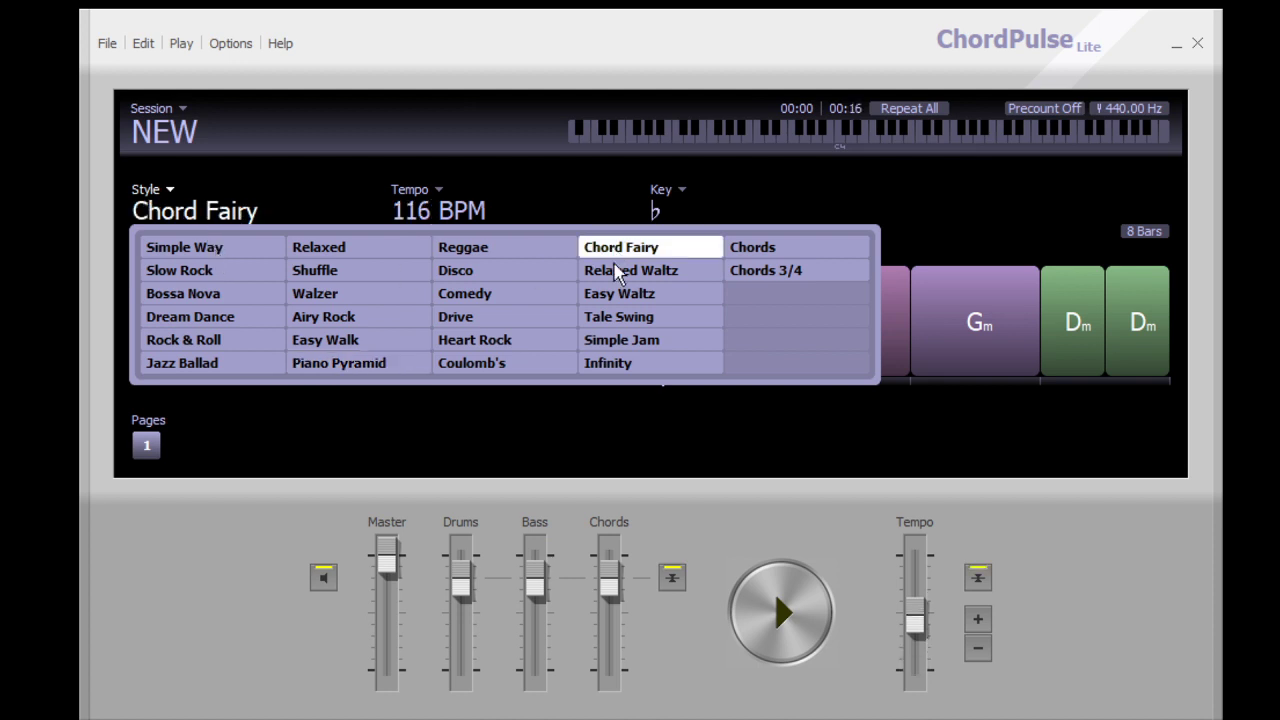
left_click(783, 615)
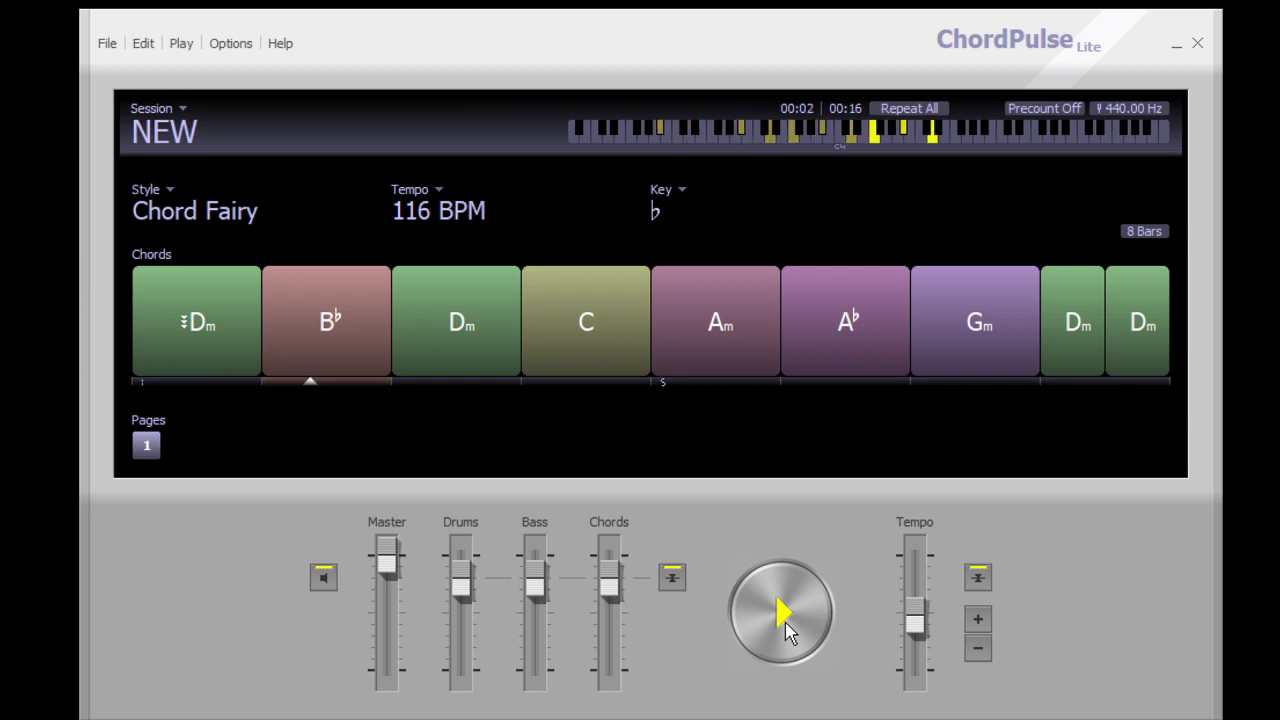
left_click_drag(914, 623, 930, 652)
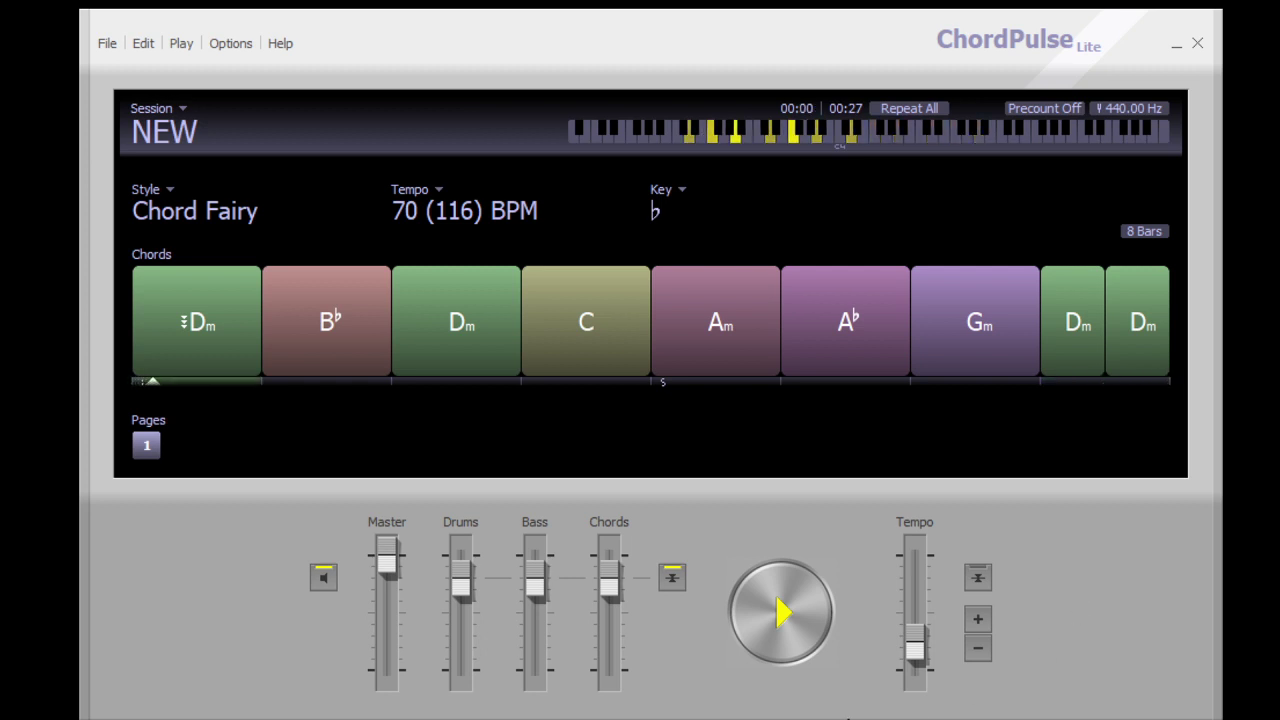
left_click(793, 618)
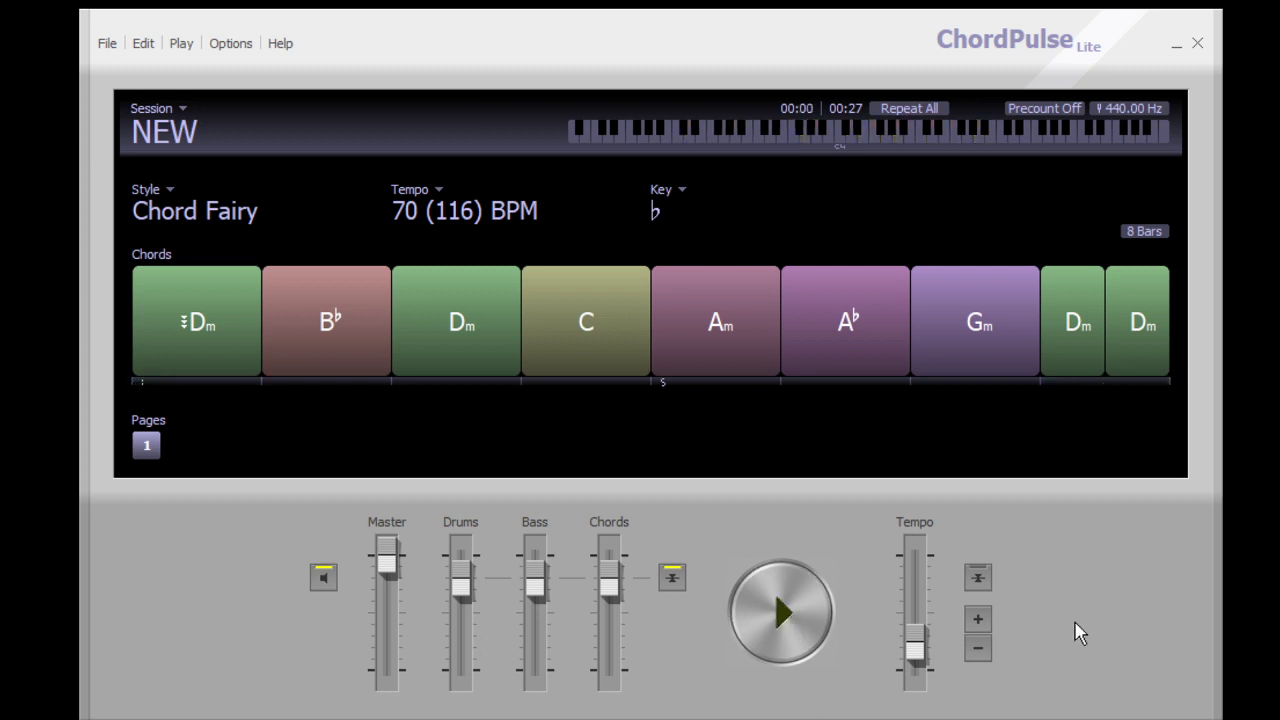